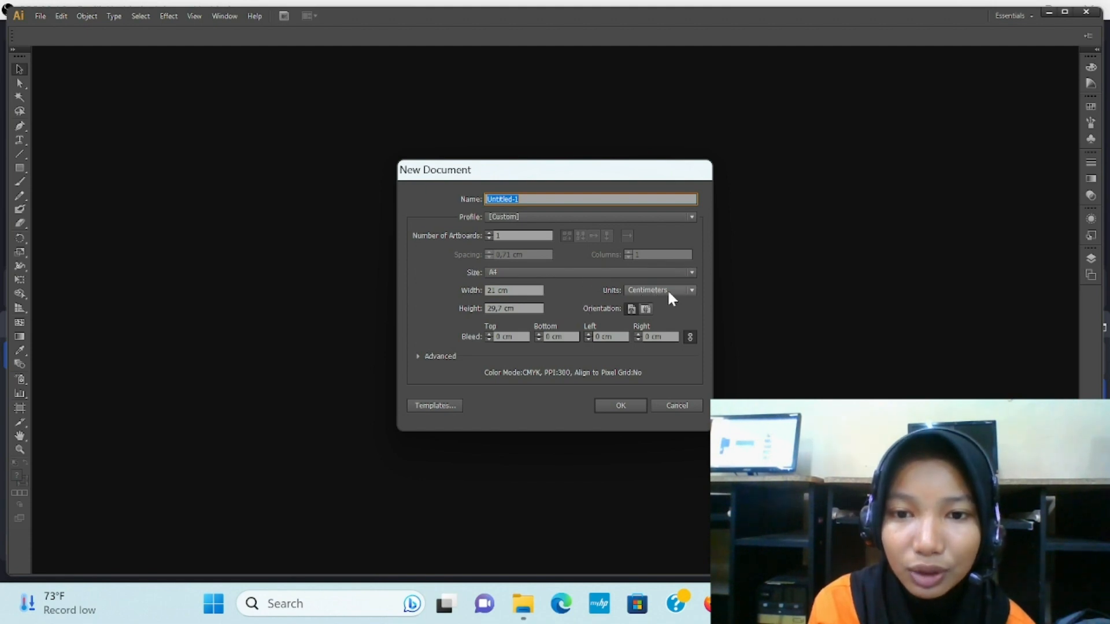
# Step: Create a new A4 portrait document measured in centimeters
pyautogui.click(689, 290)
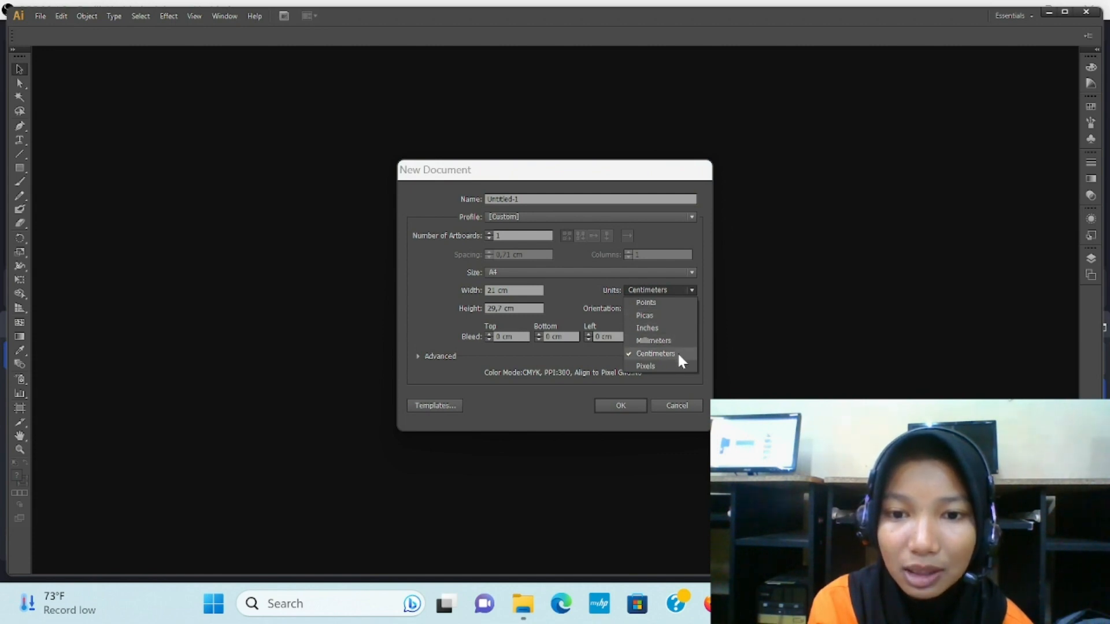
pyautogui.click(758, 356)
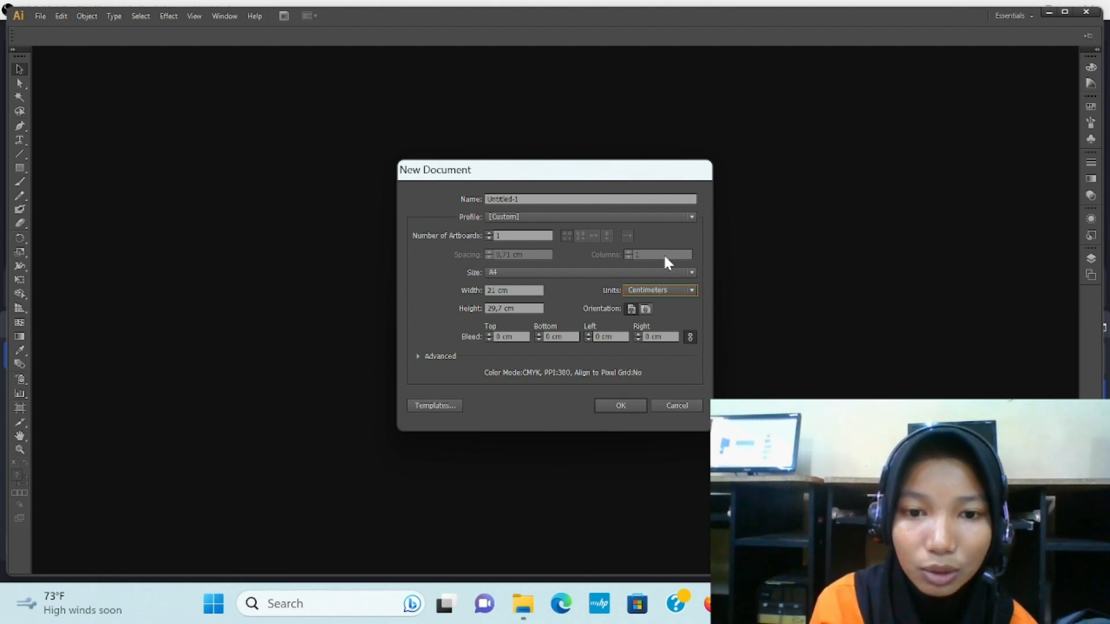
pyautogui.click(620, 408)
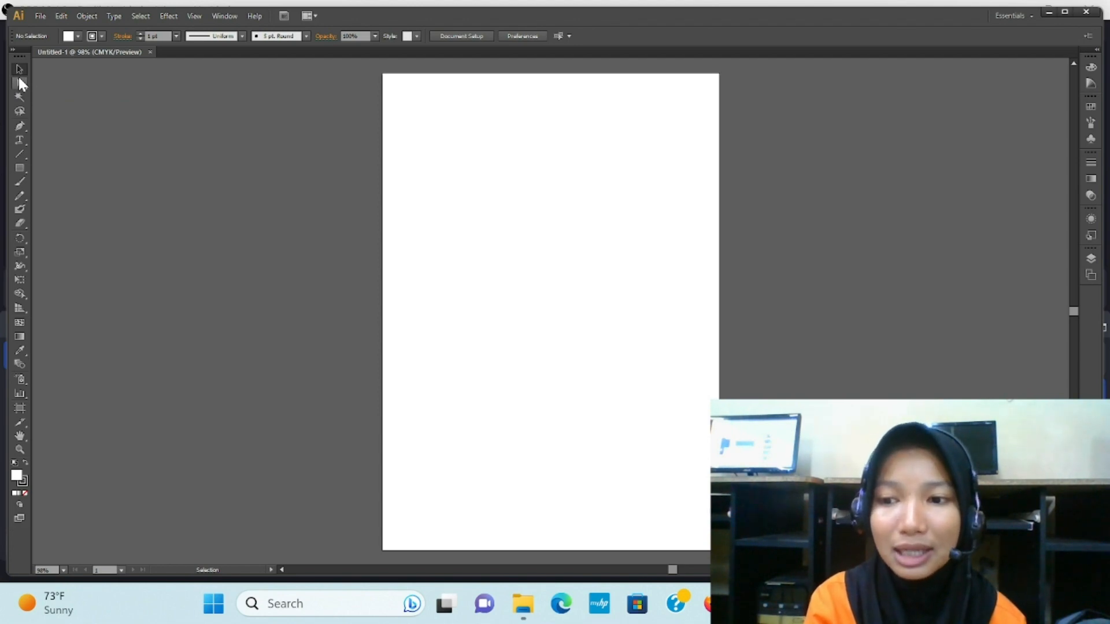
# Step: Add the text "adobe ilustrator" to the upper-left area of the page with the Type tool
pyautogui.click(22, 140)
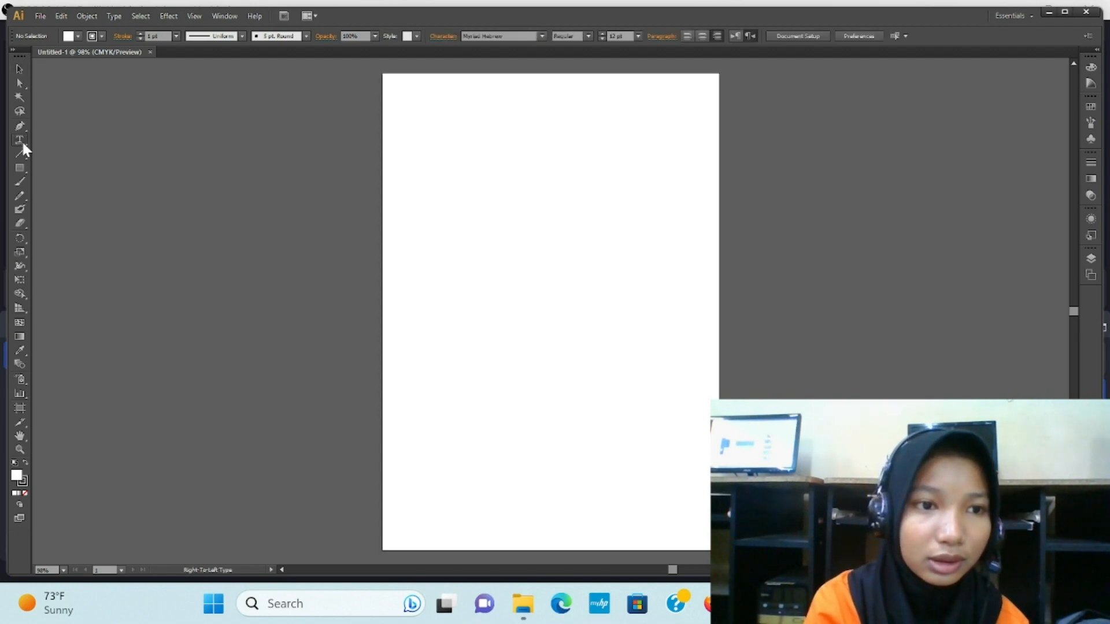
pyautogui.click(470, 164)
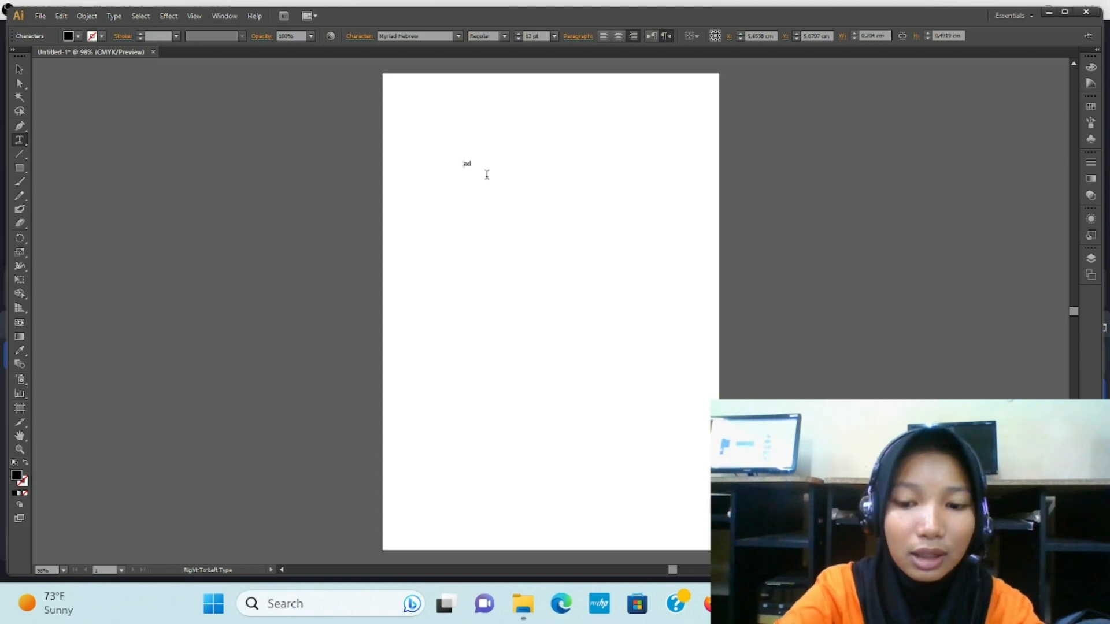
pyautogui.write('adobr')
pyautogui.press('BackSpace')
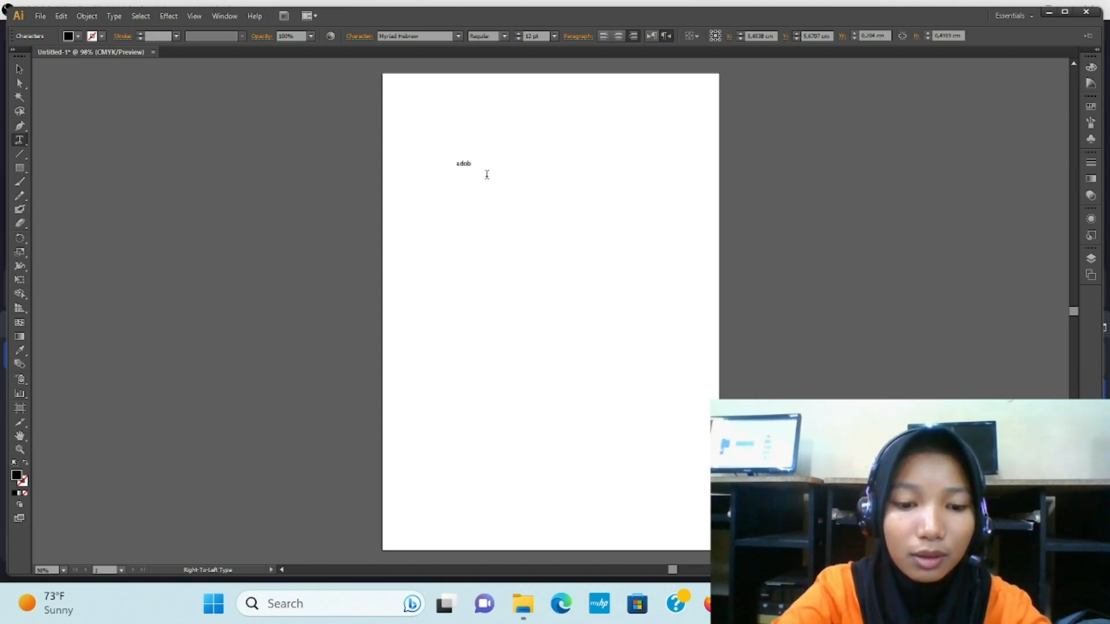
pyautogui.write('e')
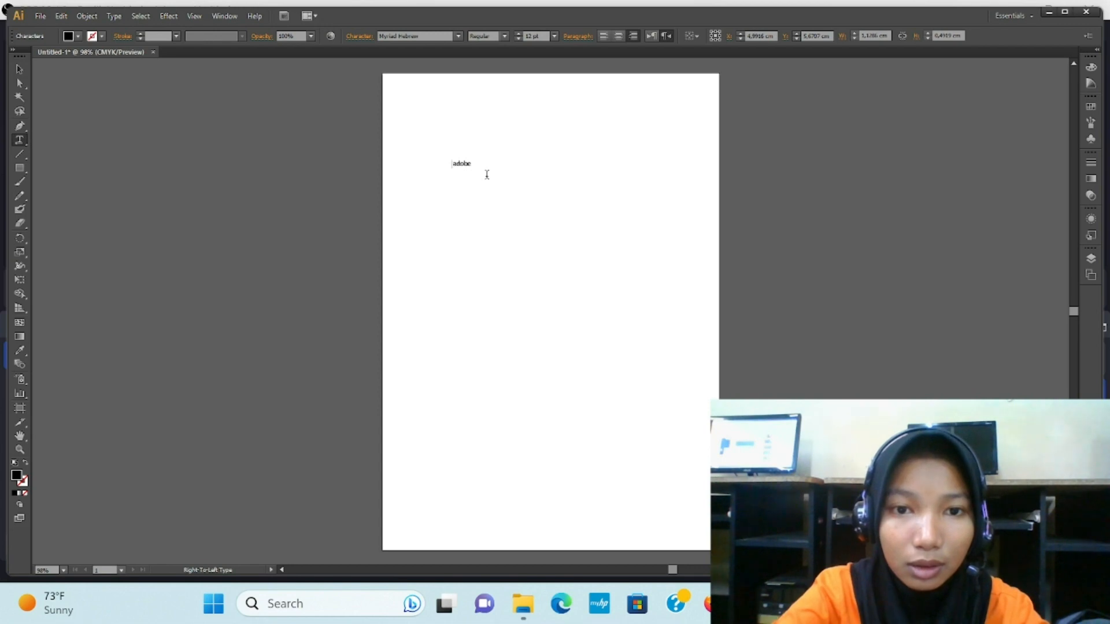
pyautogui.write(' Ilustrato')
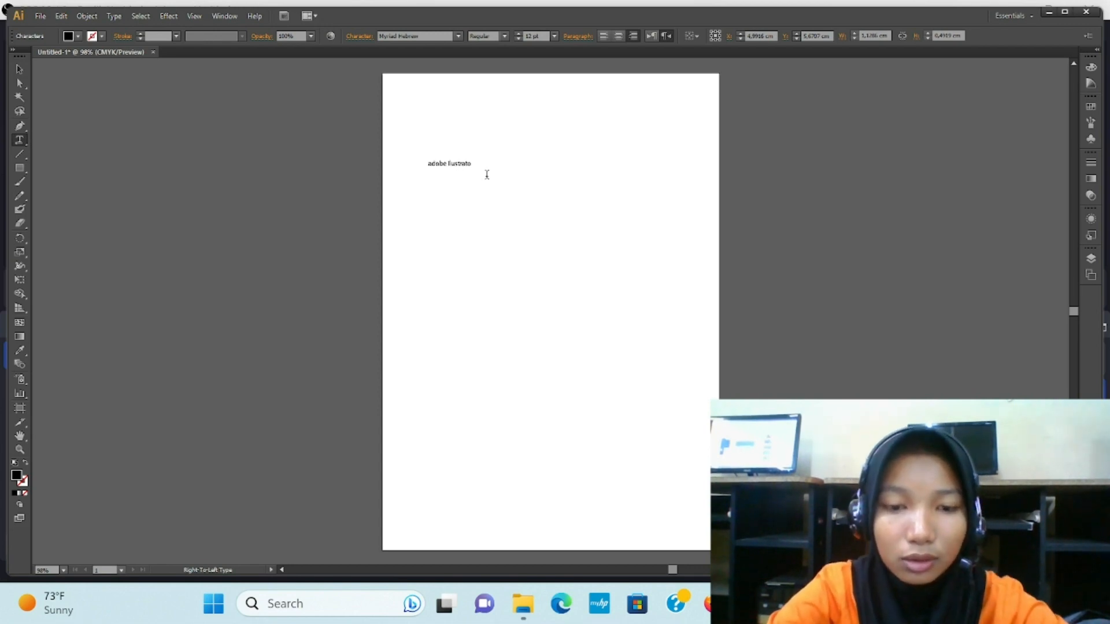
pyautogui.write('r')
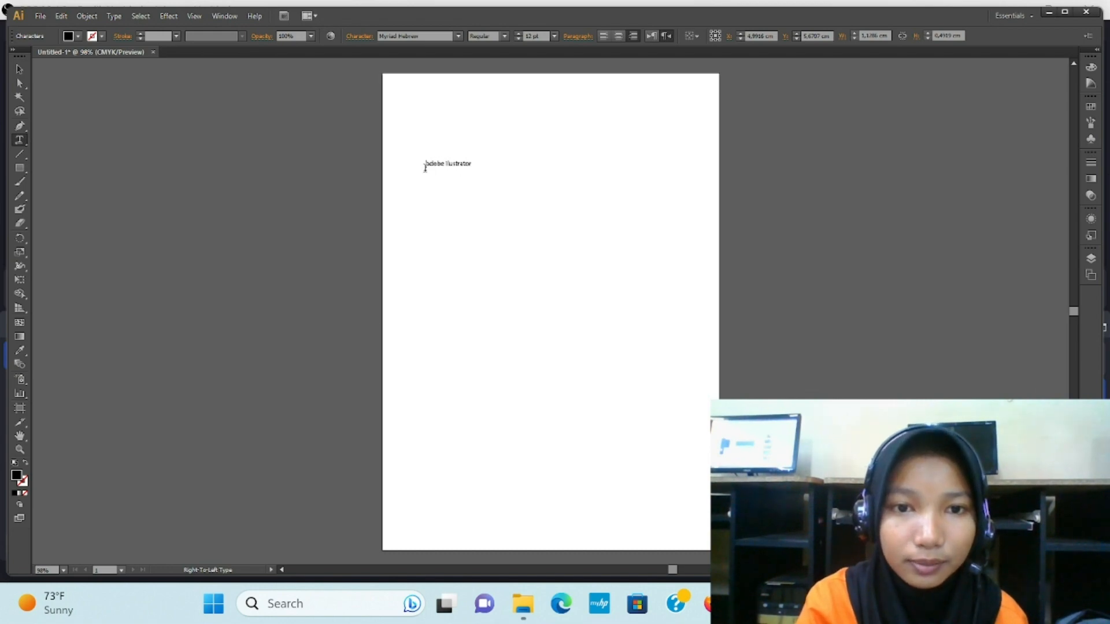
pyautogui.moveTo(425, 167)
pyautogui.mouseDown()
pyautogui.moveTo(458, 165)
pyautogui.moveTo(418, 162)
pyautogui.mouseUp()
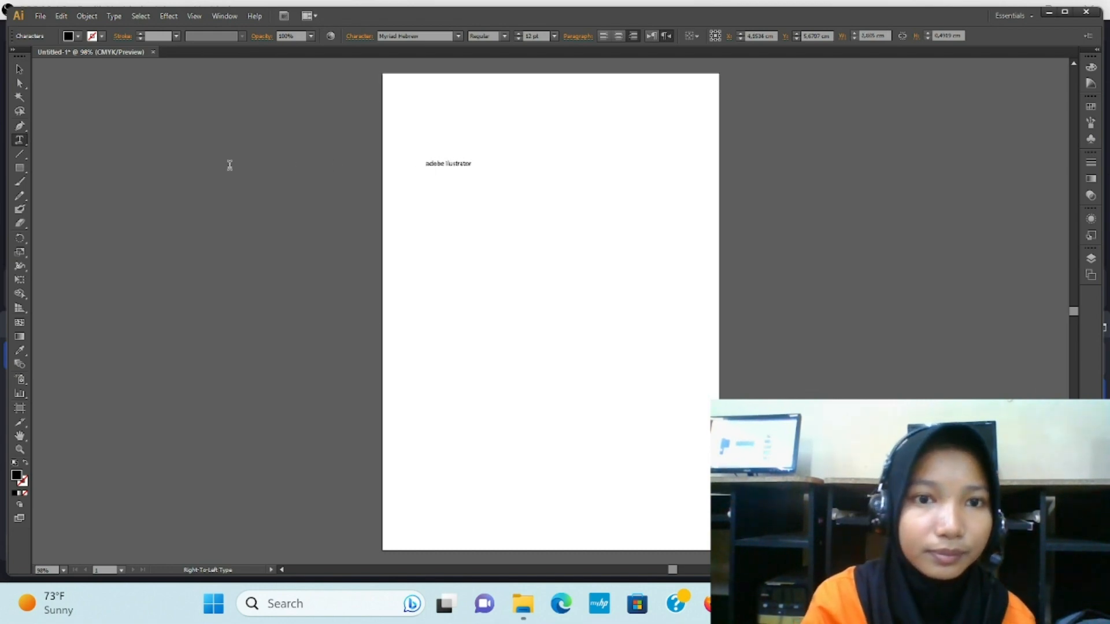
# Step: Draw a steep diagonal line segment about 6.4 cm long below and right of the text, dismissing the line options
pyautogui.click(21, 156)
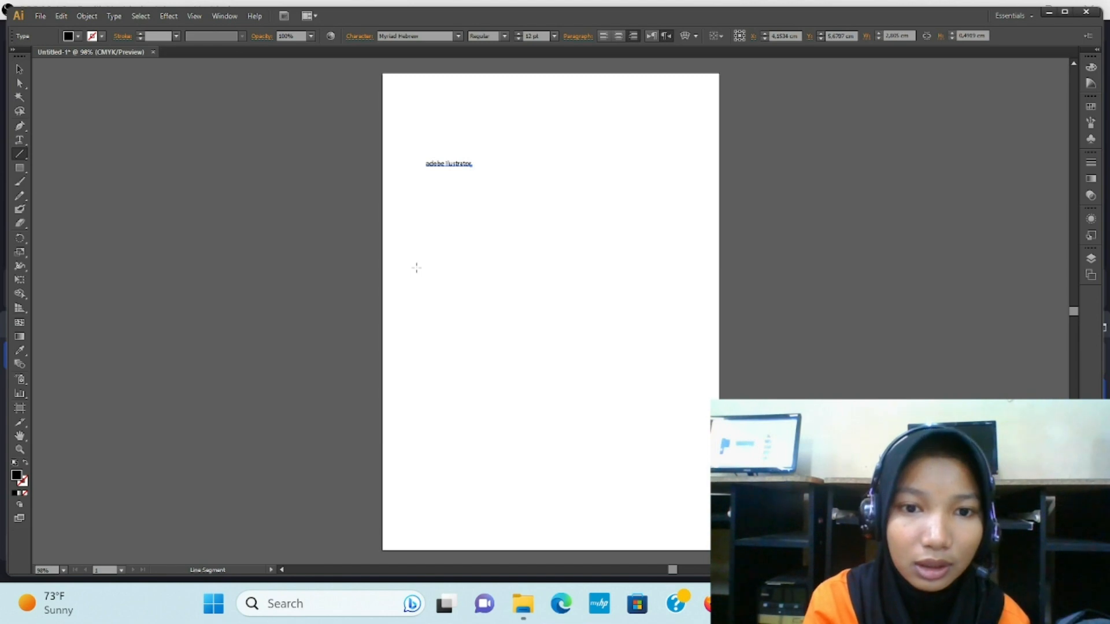
pyautogui.moveTo(415, 267); pyautogui.dragTo(542, 186)
pyautogui.click(542, 187)
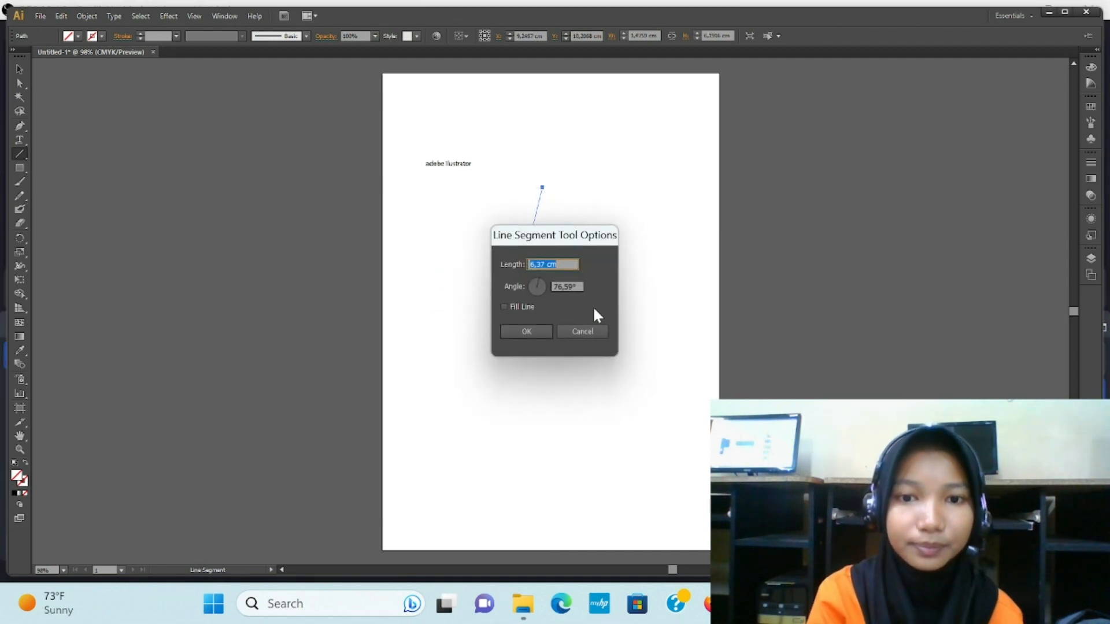
pyautogui.click(592, 328)
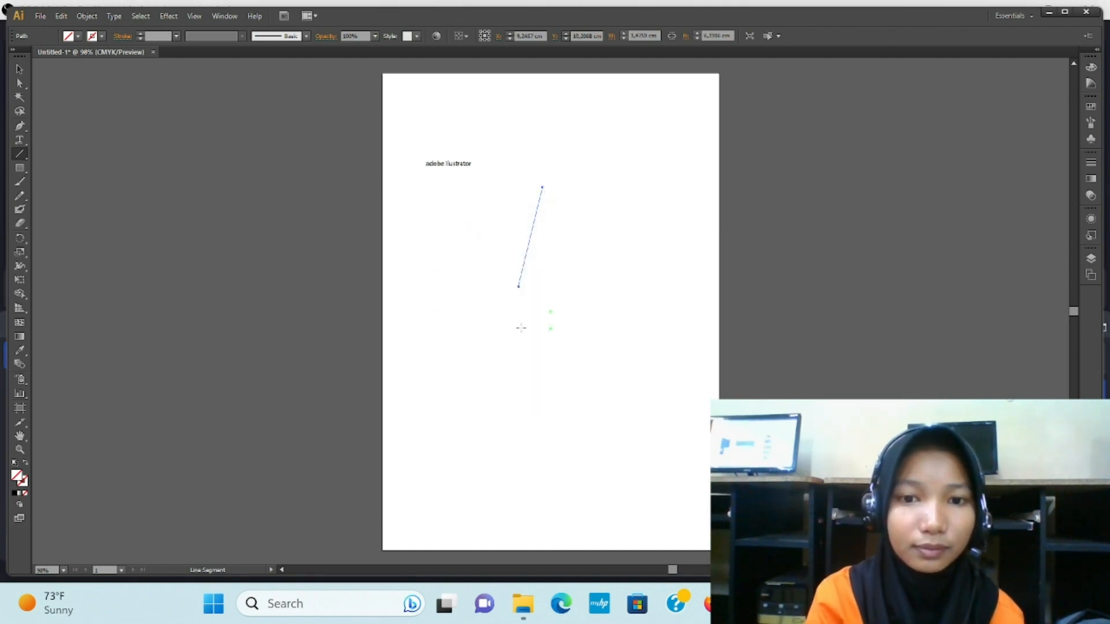
# Step: Draw a straight two-point path with the Pen tool, sloping down to the right in the middle of the page
pyautogui.click(20, 167)
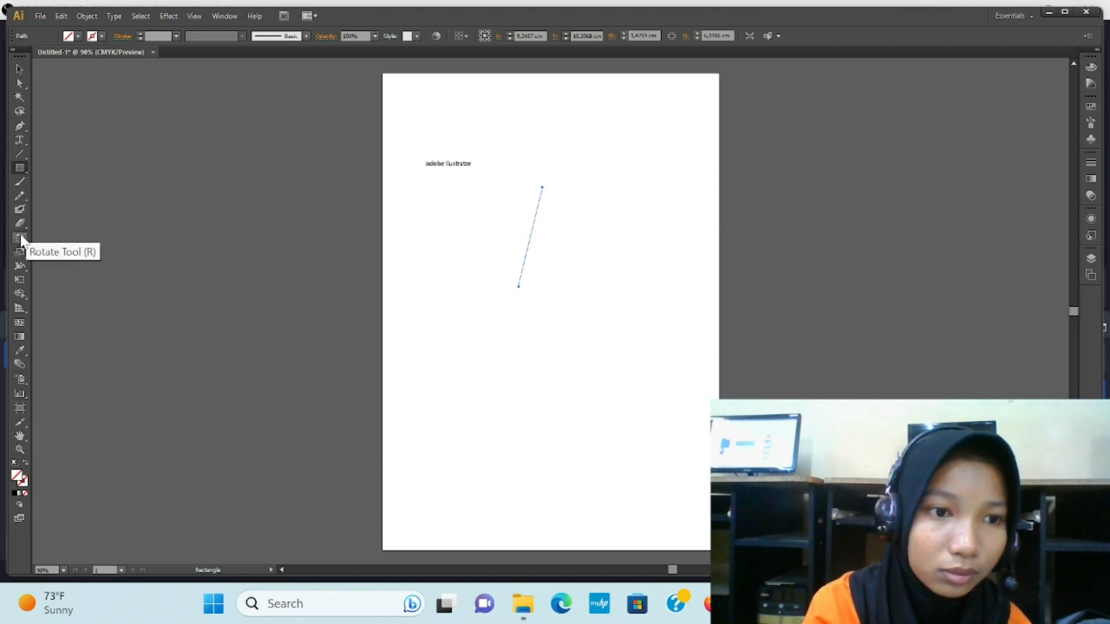
pyautogui.click(19, 126)
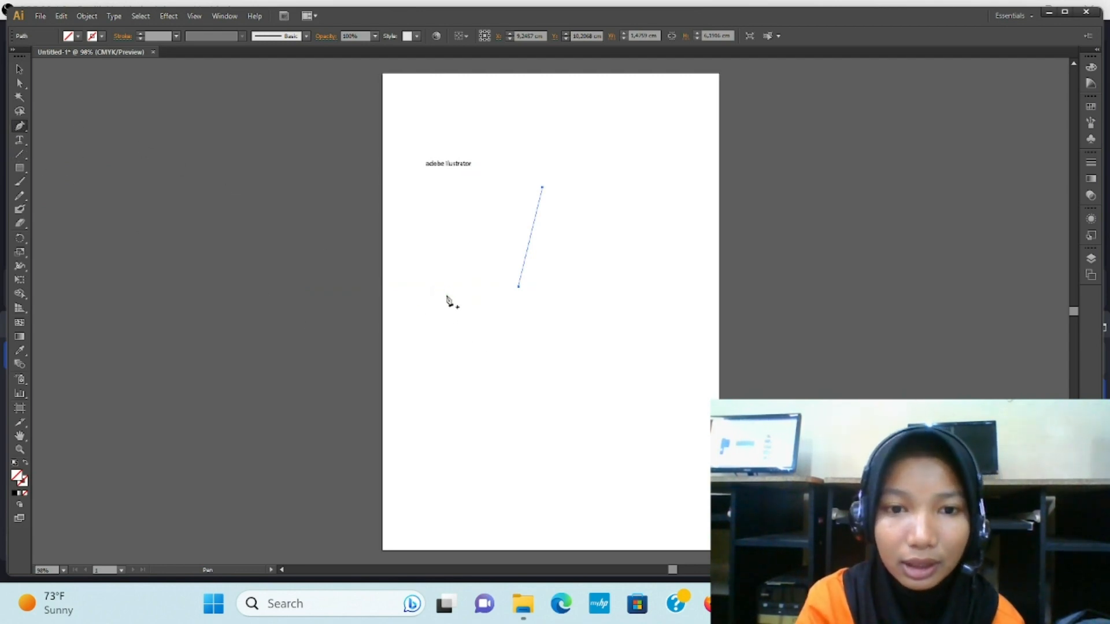
pyautogui.moveTo(448, 296); pyautogui.dragTo(530, 359)
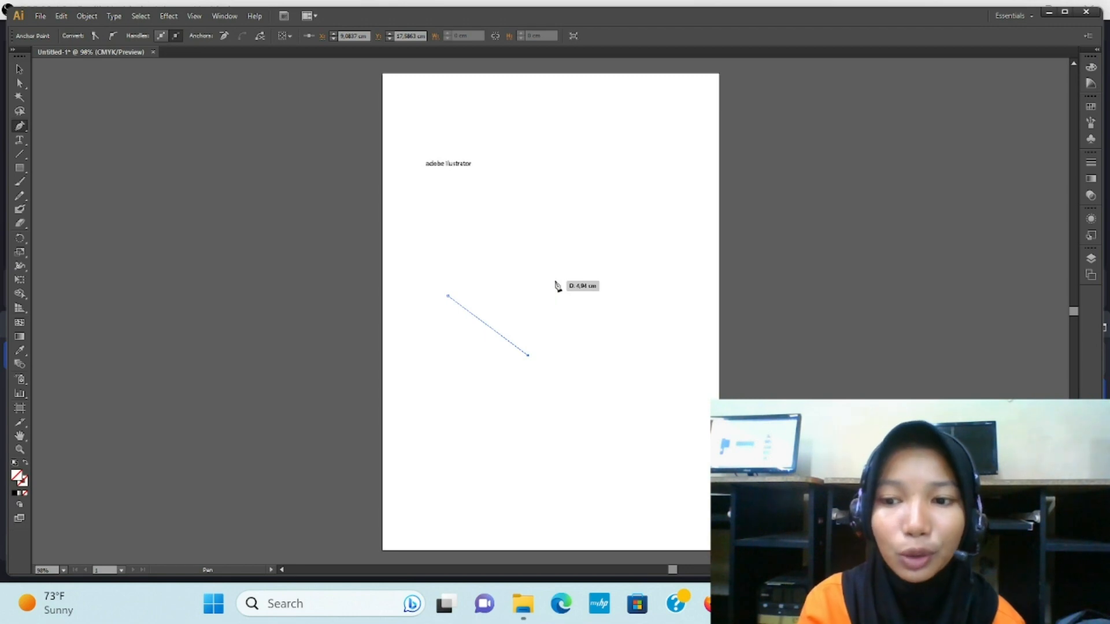
pyautogui.click(18, 142)
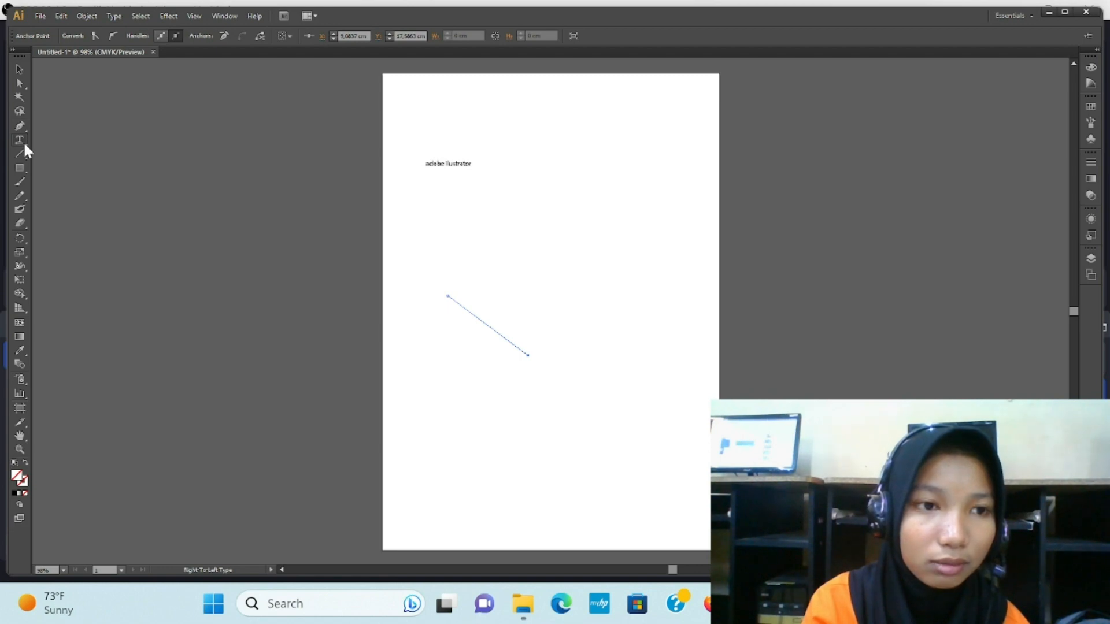
pyautogui.click(16, 67)
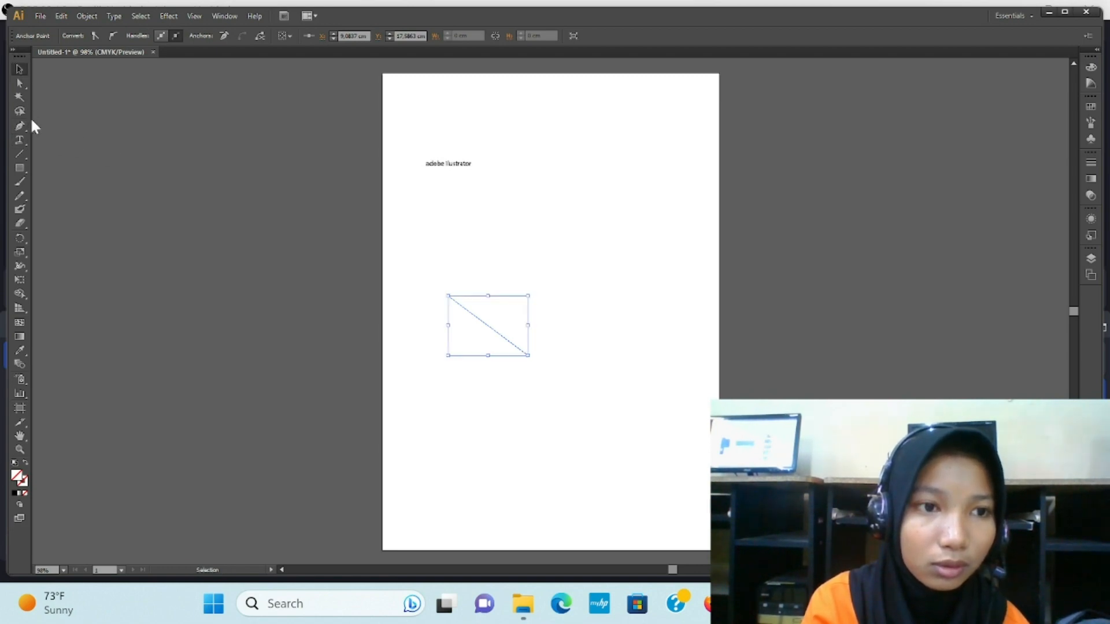
pyautogui.click(19, 140)
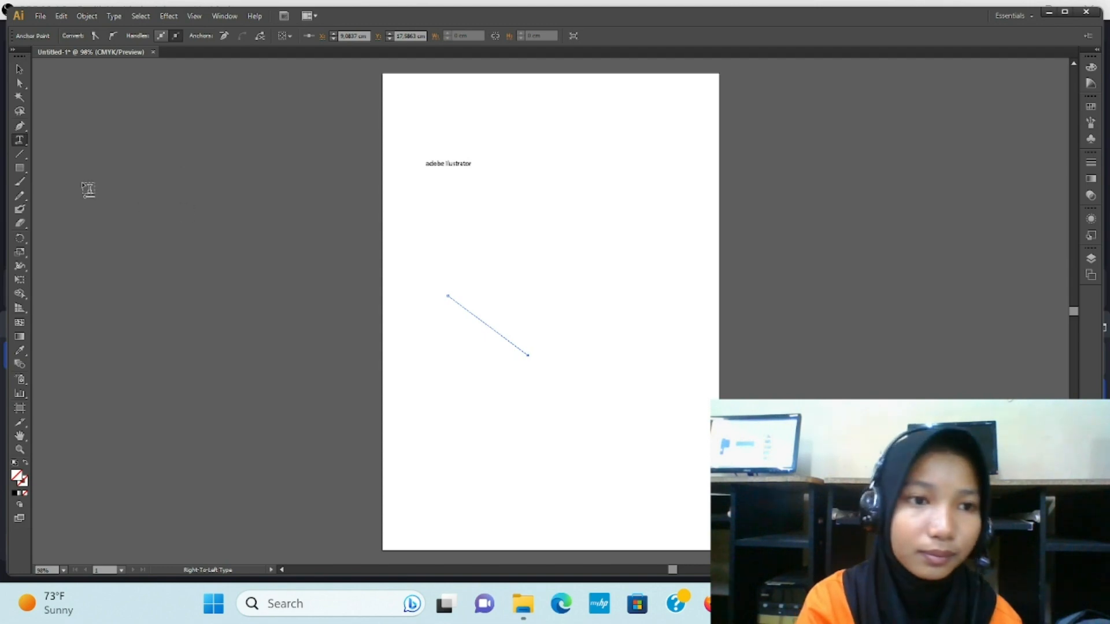
# Step: Draw a rectangle about 10 by 6.5 cm right of the page center, and paint a winding Paintbrush stroke across the lower half
pyautogui.click(19, 169)
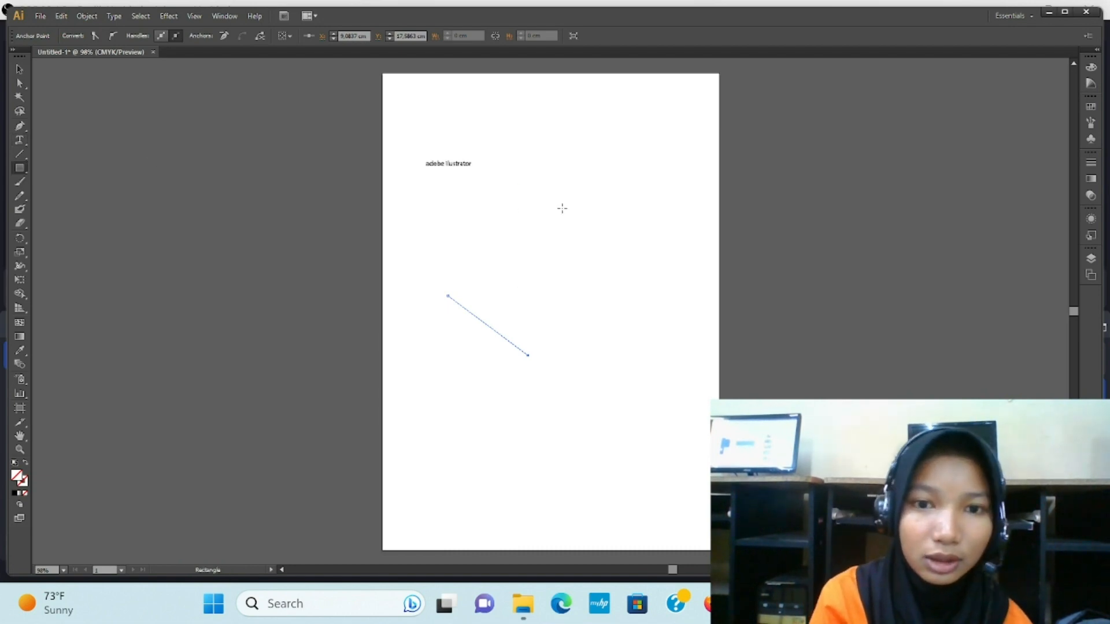
pyautogui.moveTo(518, 211); pyautogui.dragTo(679, 316)
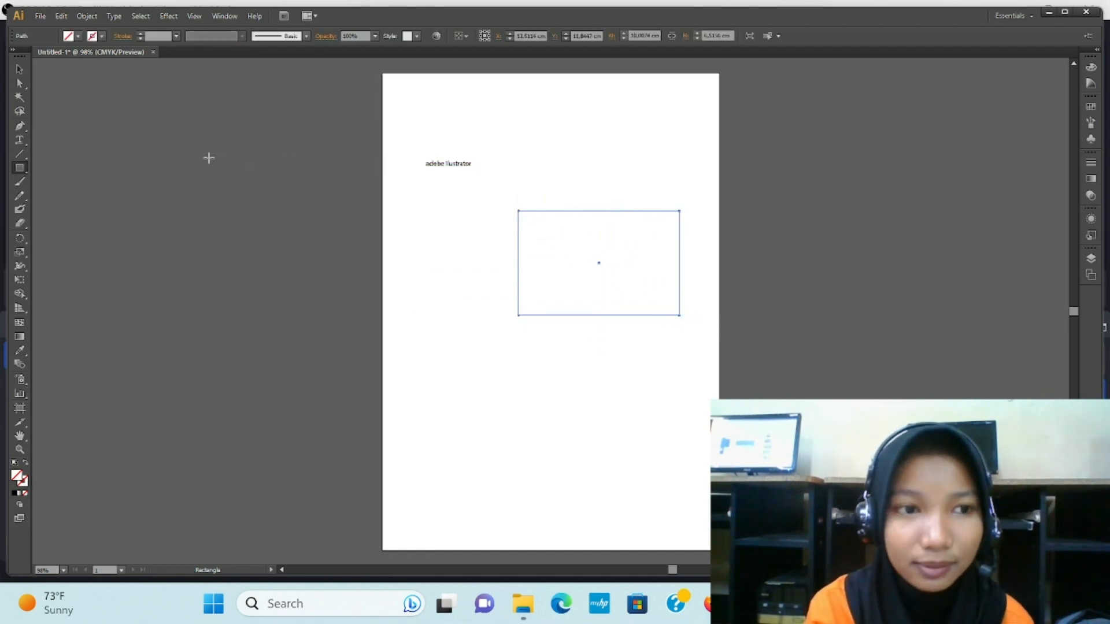
pyautogui.click(25, 184)
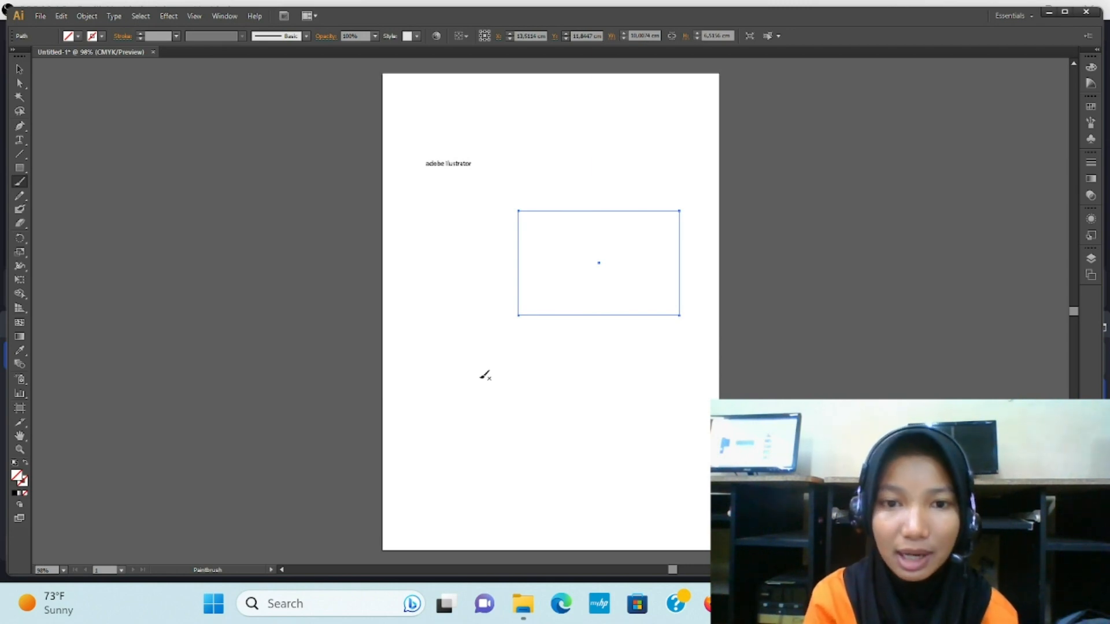
pyautogui.moveTo(435, 342)
pyautogui.mouseDown()
pyautogui.moveTo(499, 386)
pyautogui.moveTo(504, 406)
pyautogui.moveTo(453, 422)
pyautogui.moveTo(538, 430)
pyautogui.moveTo(585, 422)
pyautogui.moveTo(579, 379)
pyautogui.moveTo(549, 361)
pyautogui.moveTo(591, 351)
pyautogui.moveTo(625, 383)
pyautogui.moveTo(618, 441)
pyautogui.moveTo(562, 456)
pyautogui.moveTo(614, 437)
pyautogui.moveTo(676, 368)
pyautogui.moveTo(711, 388)
pyautogui.moveTo(673, 460)
pyautogui.moveTo(555, 518)
pyautogui.moveTo(444, 517)
pyautogui.moveTo(439, 478)
pyautogui.mouseUp()
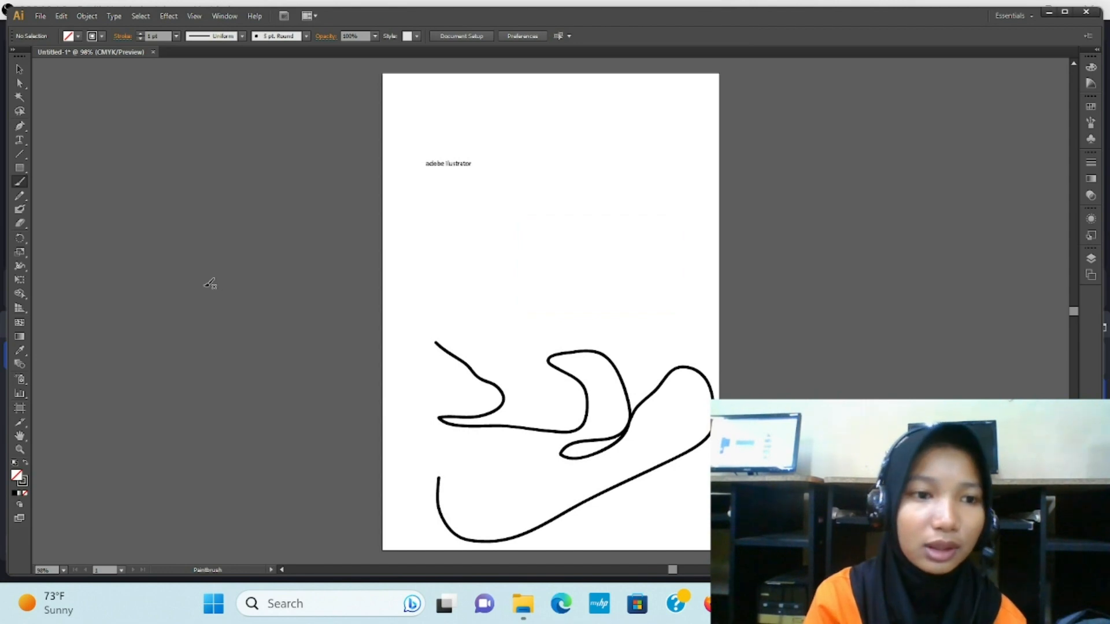
# Step: Sketch freehand Pencil curves in the middle of the page and a thick looping Blob Brush stroke near its upper edge
pyautogui.click(20, 196)
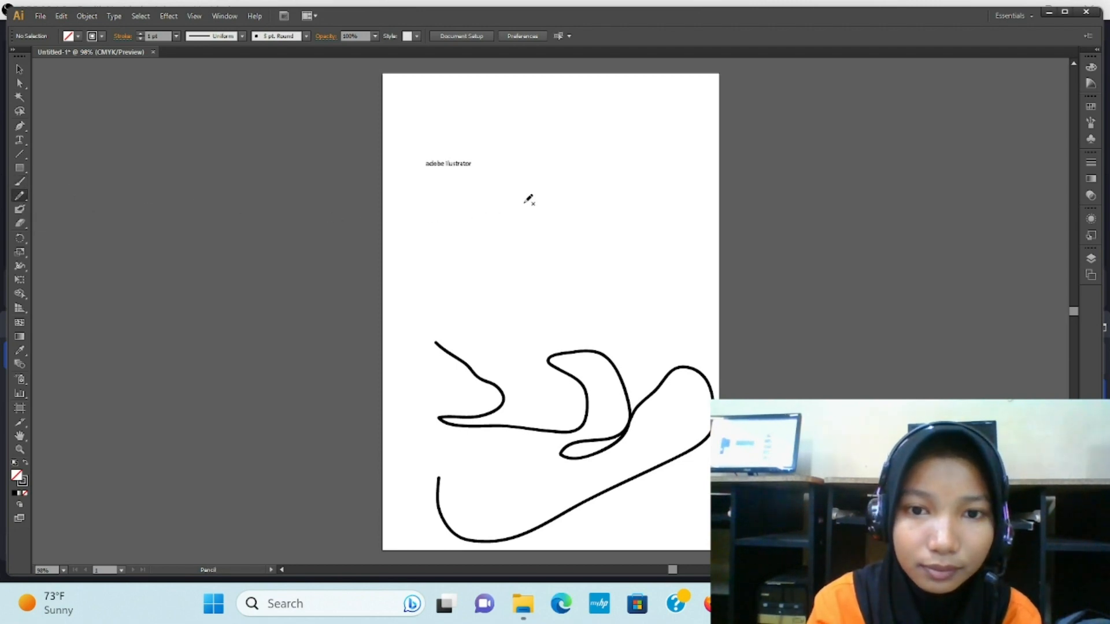
pyautogui.moveTo(524, 203)
pyautogui.mouseDown()
pyautogui.moveTo(583, 259)
pyautogui.moveTo(602, 259)
pyautogui.moveTo(586, 176)
pyautogui.moveTo(490, 193)
pyautogui.moveTo(466, 264)
pyautogui.moveTo(637, 302)
pyautogui.mouseUp()
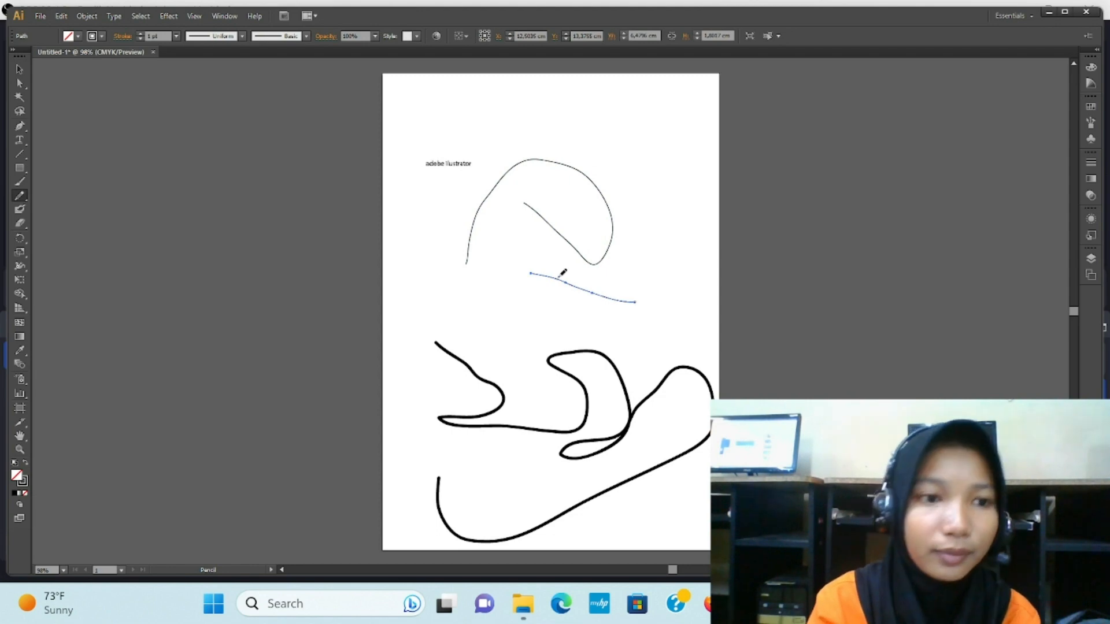
pyautogui.click(20, 209)
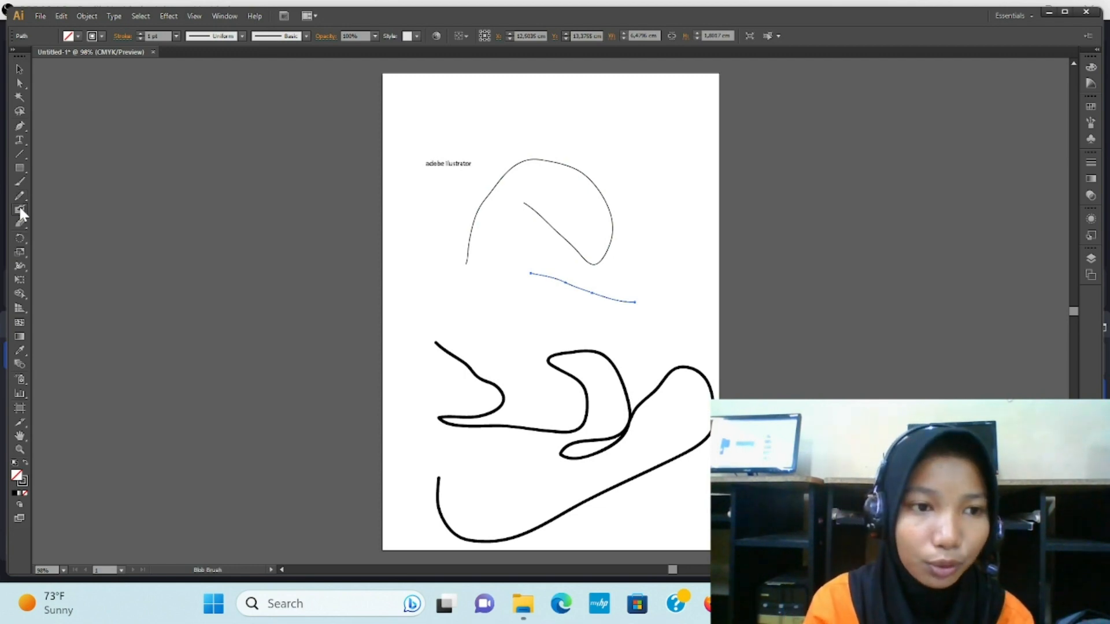
pyautogui.moveTo(526, 118)
pyautogui.mouseDown()
pyautogui.moveTo(643, 142)
pyautogui.moveTo(629, 105)
pyautogui.moveTo(553, 89)
pyautogui.moveTo(517, 99)
pyautogui.moveTo(502, 131)
pyautogui.moveTo(619, 146)
pyautogui.moveTo(658, 181)
pyautogui.moveTo(653, 263)
pyautogui.mouseUp()
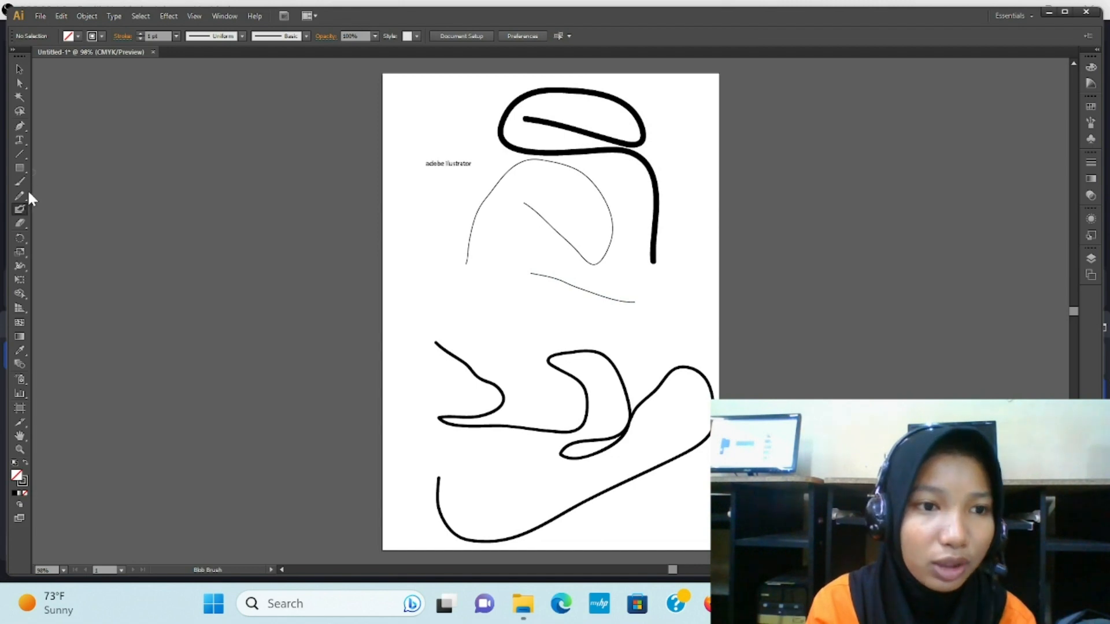
# Step: Erase gaps through the Blob Brush, Pencil and Paintbrush strokes with the Eraser tool
pyautogui.click(22, 223)
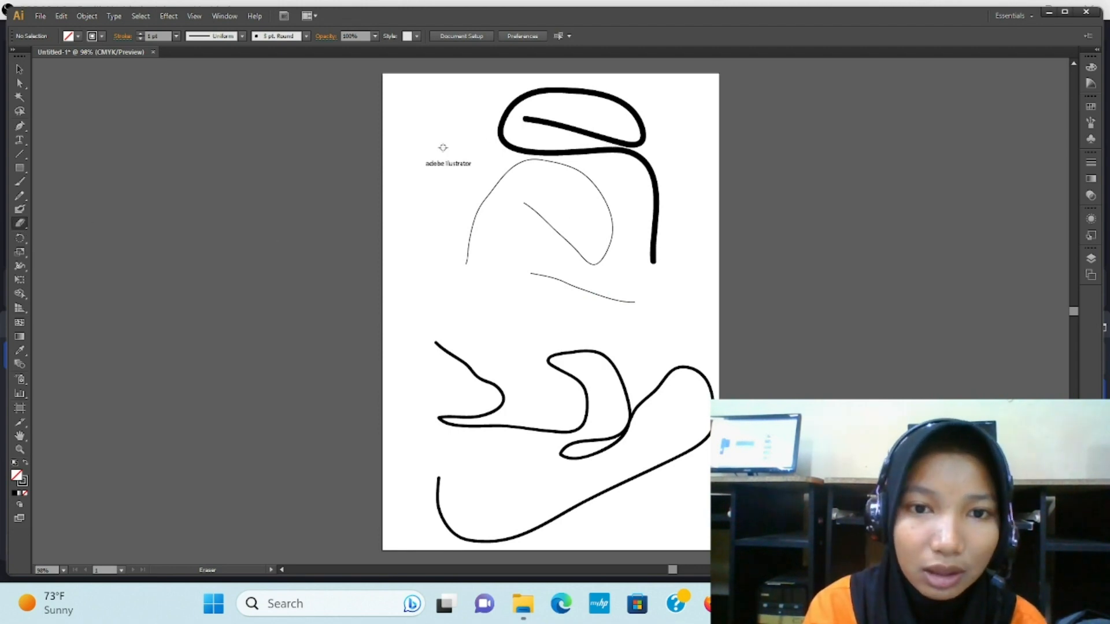
pyautogui.moveTo(509, 147)
pyautogui.mouseDown()
pyautogui.moveTo(580, 154)
pyautogui.moveTo(513, 150)
pyautogui.moveTo(500, 130)
pyautogui.moveTo(564, 87)
pyautogui.moveTo(621, 91)
pyautogui.moveTo(640, 141)
pyautogui.moveTo(566, 160)
pyautogui.moveTo(633, 114)
pyautogui.moveTo(551, 140)
pyautogui.moveTo(614, 103)
pyautogui.moveTo(539, 212)
pyautogui.moveTo(678, 163)
pyautogui.moveTo(638, 198)
pyautogui.moveTo(639, 157)
pyautogui.moveTo(656, 183)
pyautogui.moveTo(656, 266)
pyautogui.moveTo(662, 214)
pyautogui.moveTo(628, 143)
pyautogui.moveTo(515, 124)
pyautogui.moveTo(498, 155)
pyautogui.moveTo(506, 109)
pyautogui.moveTo(547, 81)
pyautogui.moveTo(607, 88)
pyautogui.moveTo(589, 349)
pyautogui.moveTo(517, 387)
pyautogui.moveTo(497, 479)
pyautogui.moveTo(525, 453)
pyautogui.moveTo(494, 515)
pyautogui.moveTo(597, 443)
pyautogui.moveTo(584, 441)
pyautogui.moveTo(571, 296)
pyautogui.moveTo(427, 393)
pyautogui.moveTo(484, 415)
pyautogui.moveTo(495, 441)
pyautogui.moveTo(557, 390)
pyautogui.mouseUp()
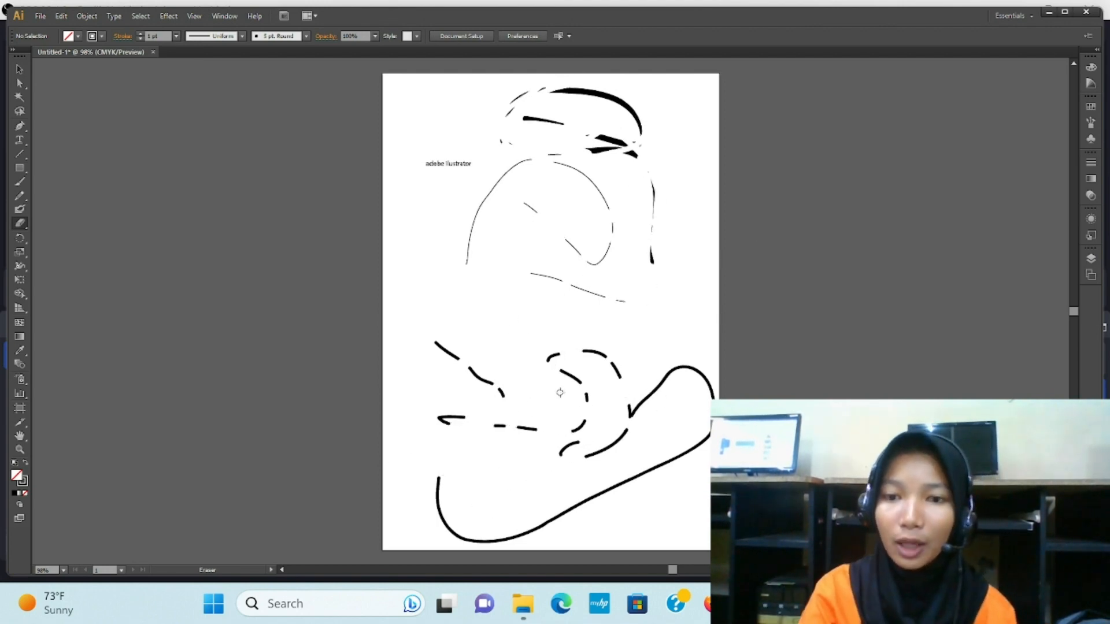
# Step: Draw a small rectangle about 4 by 1.8 cm near the page's left edge and rotate it slightly about its center
pyautogui.click(21, 237)
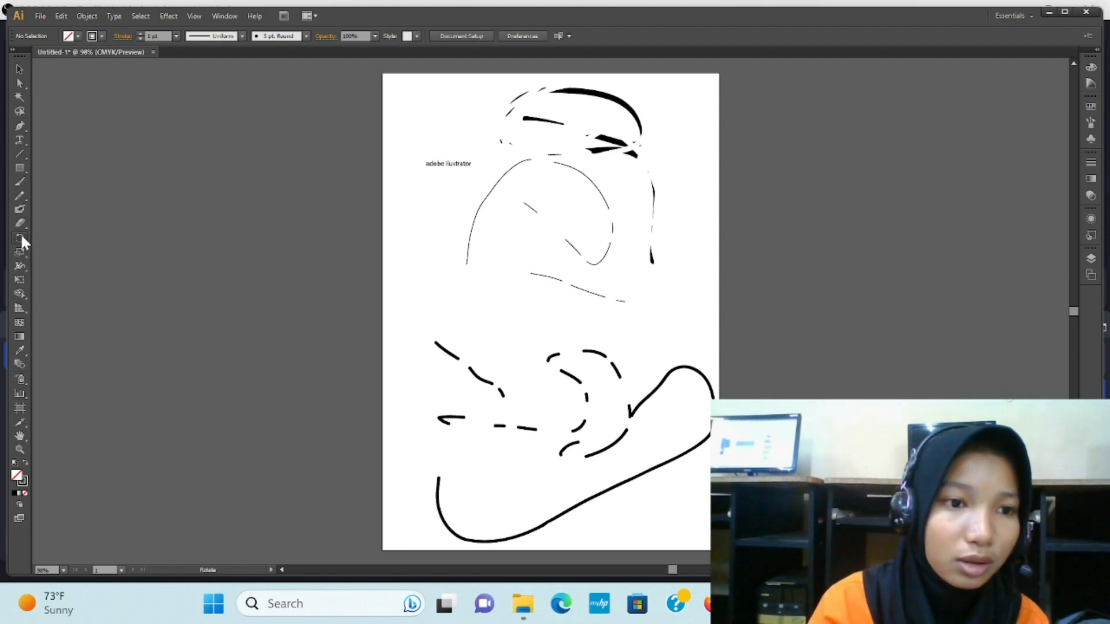
pyautogui.click(19, 167)
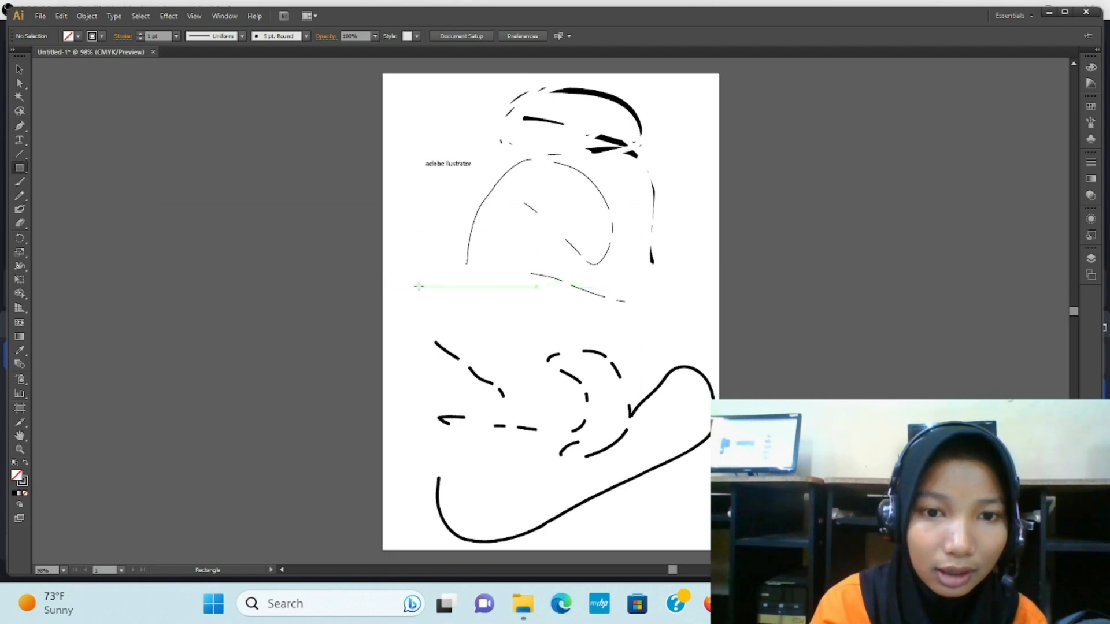
pyautogui.moveTo(418, 285); pyautogui.dragTo(484, 316)
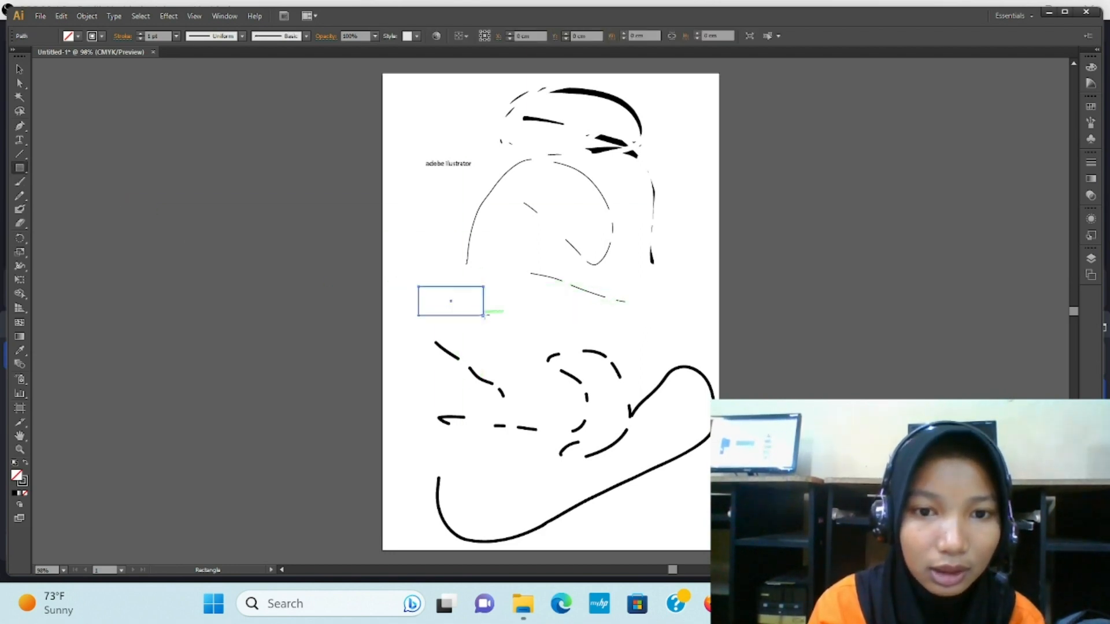
pyautogui.click(19, 236)
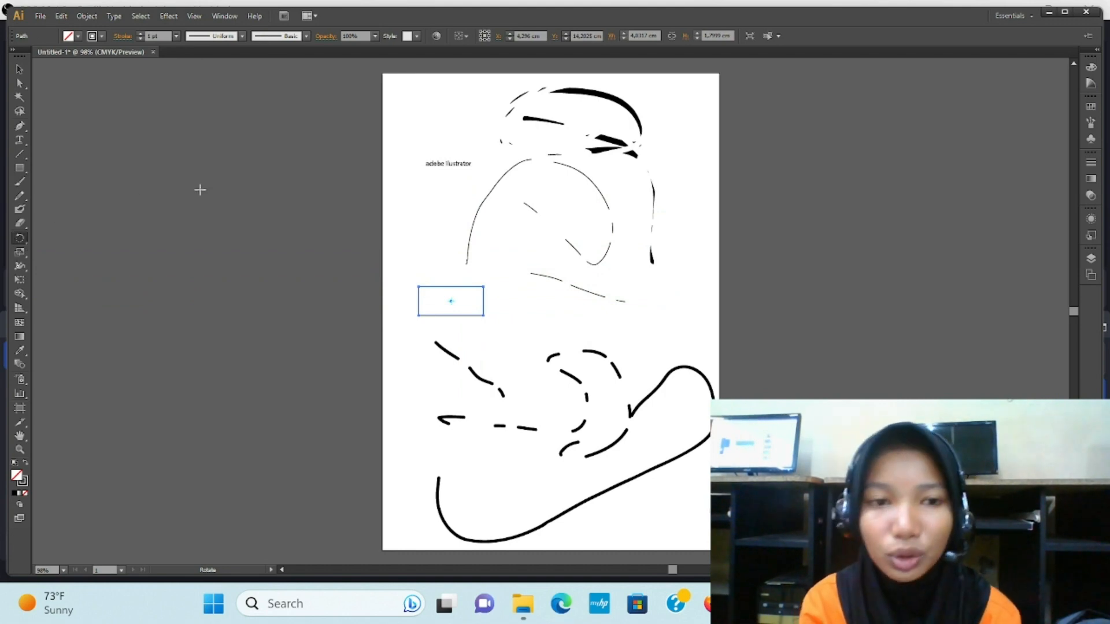
pyautogui.moveTo(419, 293); pyautogui.dragTo(488, 289)
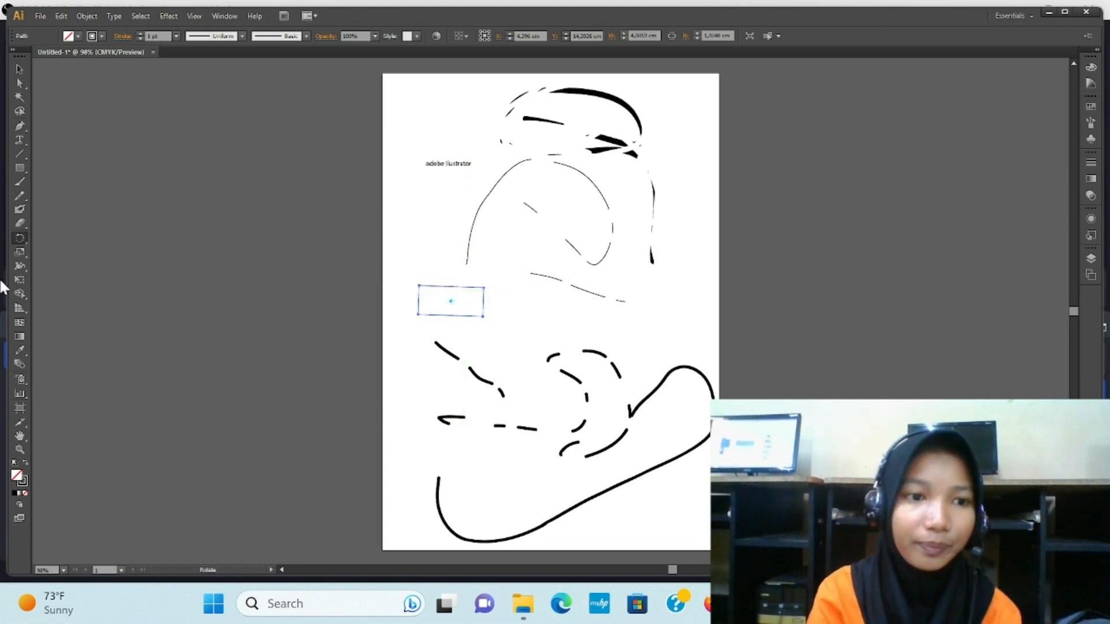
# Step: Scale the small rotated rectangle about its center to about 4.4 by 1.6 cm and switch to the Width tool
pyautogui.click(21, 252)
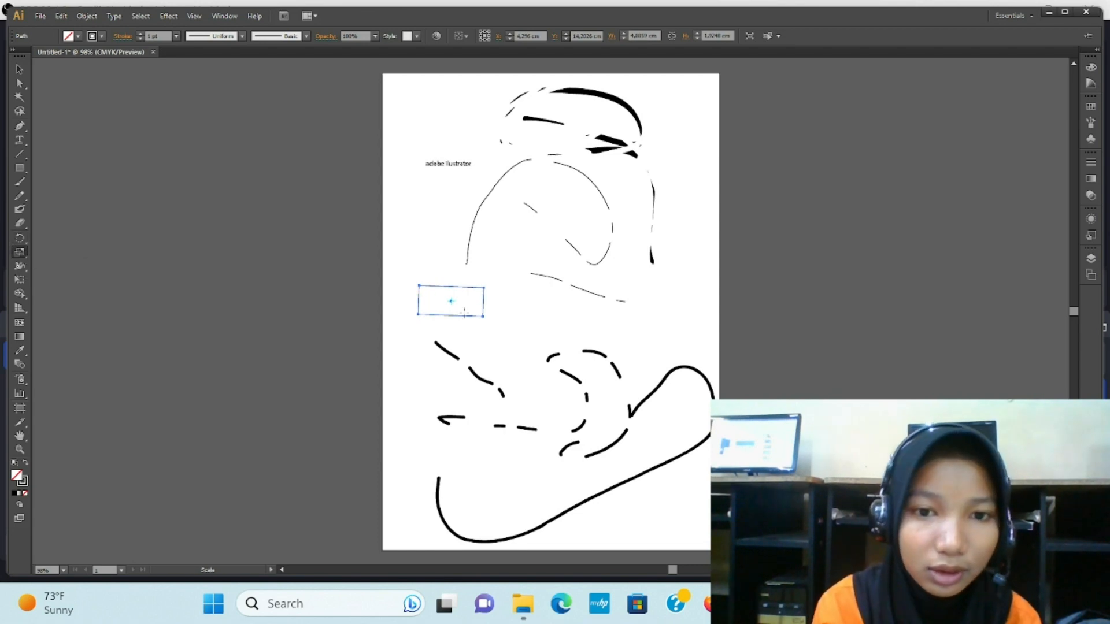
pyautogui.moveTo(483, 316); pyautogui.dragTo(489, 294)
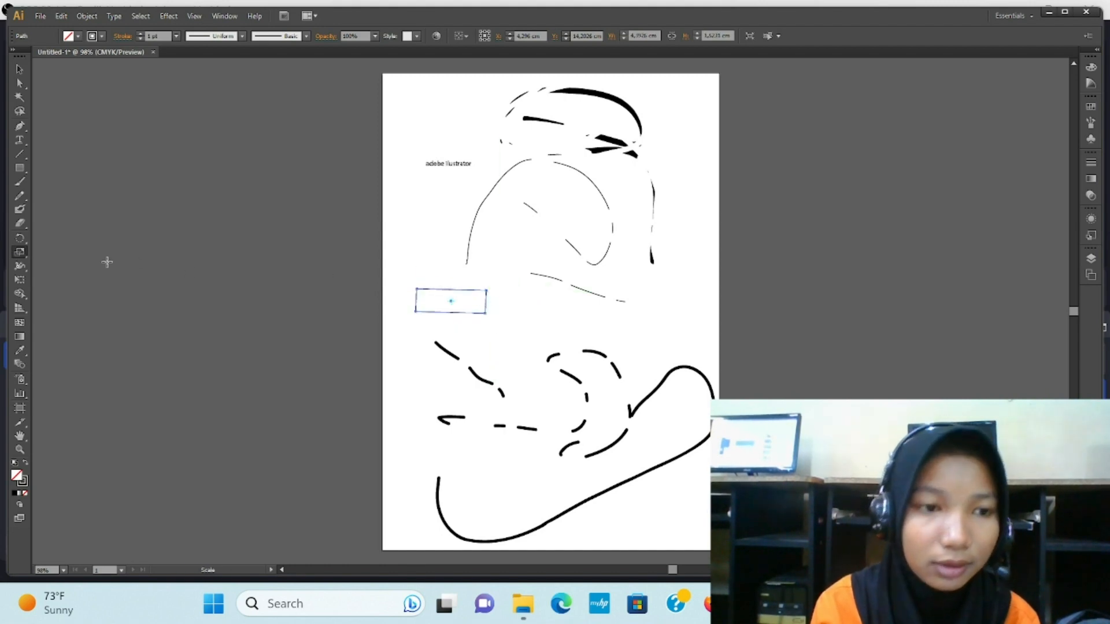
pyautogui.click(20, 266)
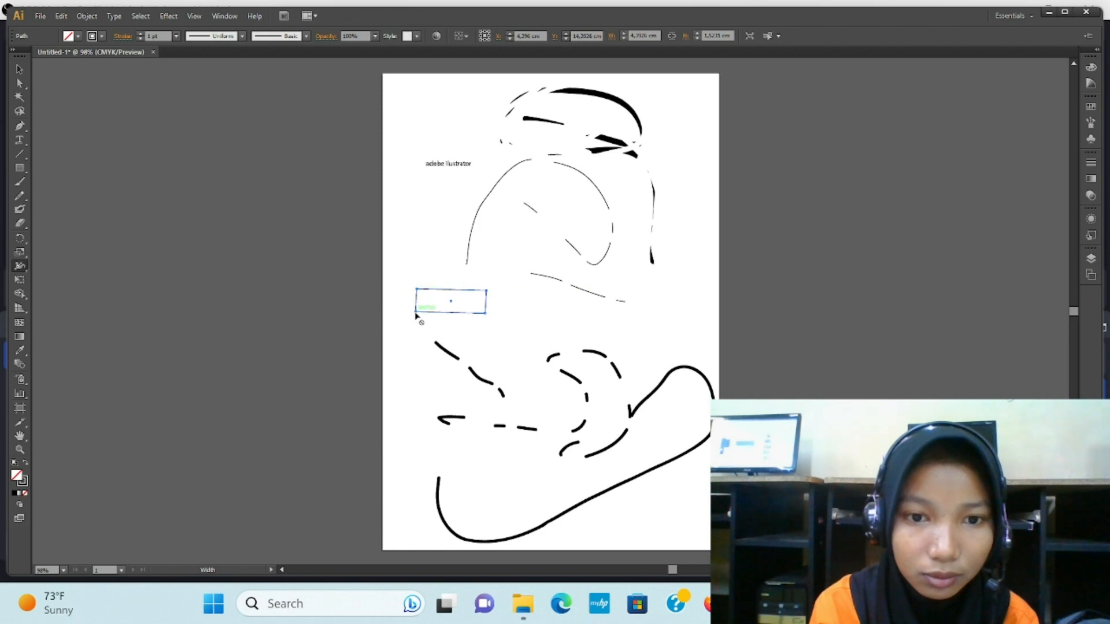
# Step: Enlarge the rectangle to about 4.6 by 5.3 cm with Free Transform and try Shape Builder along its left edge
pyautogui.click(22, 281)
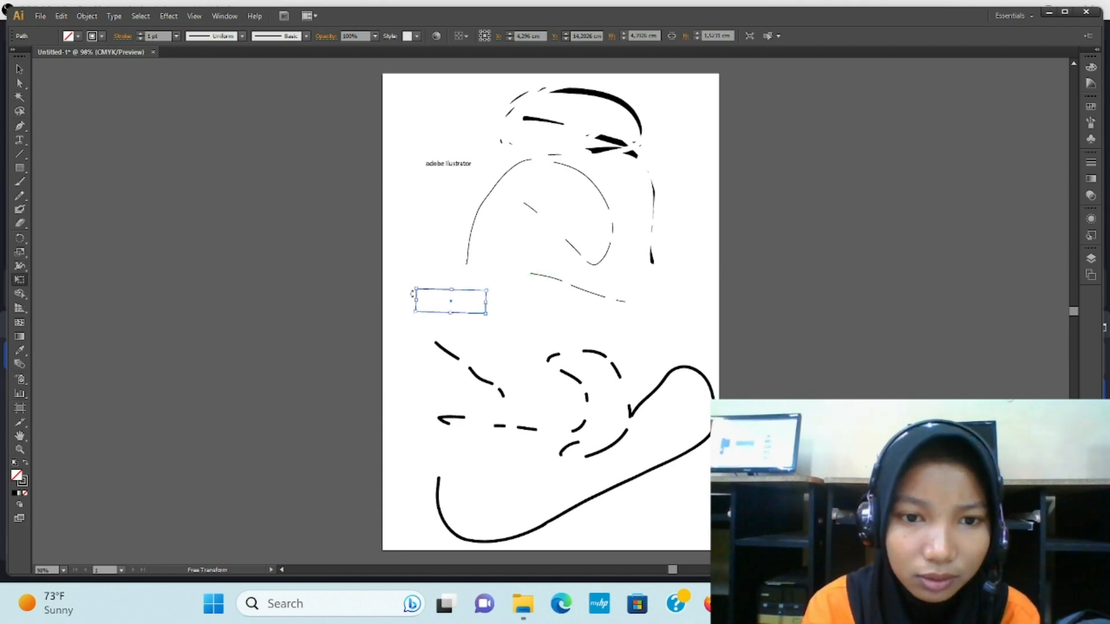
pyautogui.moveTo(416, 290); pyautogui.dragTo(540, 248)
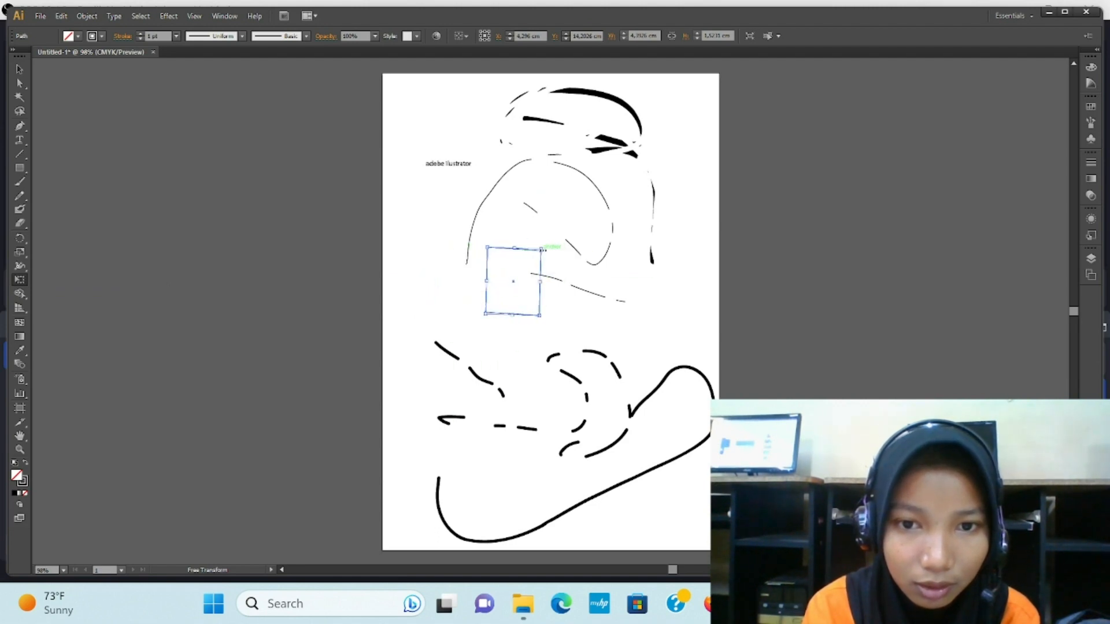
pyautogui.moveTo(485, 314); pyautogui.dragTo(466, 331)
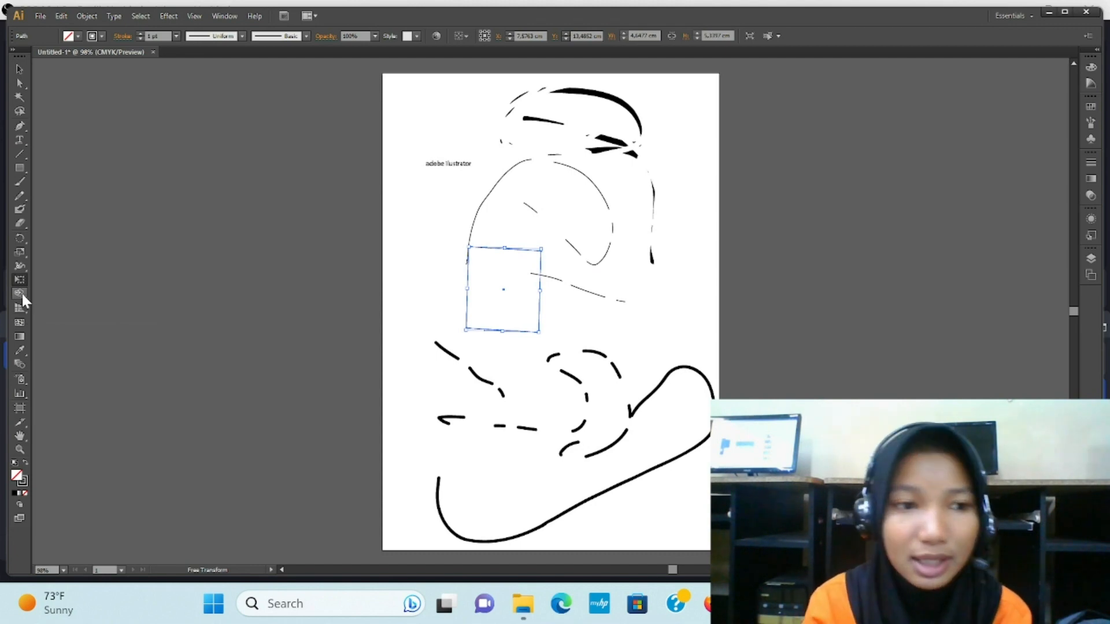
pyautogui.click(22, 295)
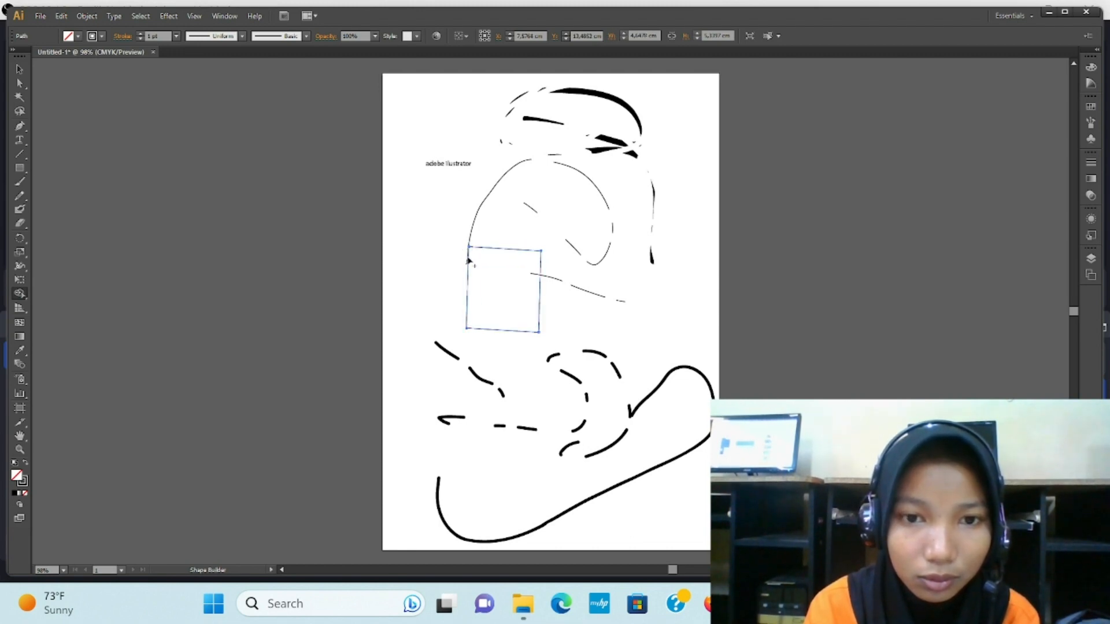
pyautogui.moveTo(467, 247); pyautogui.dragTo(471, 338)
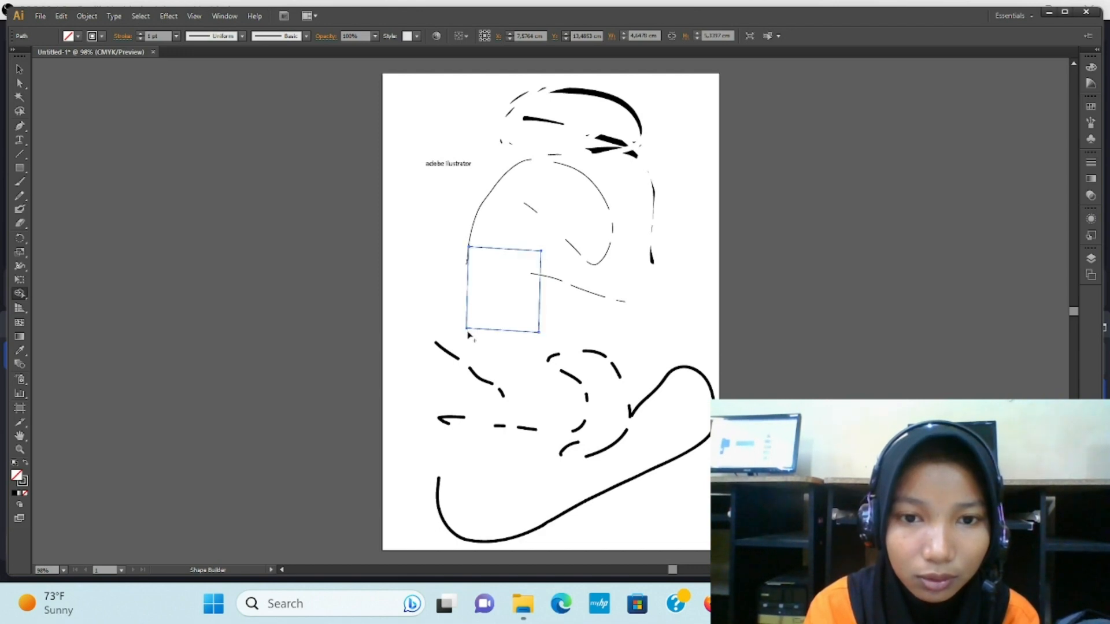
# Step: Show the perspective grid, move its left vanishing point slightly inward and lower the top of its vertical planes
pyautogui.click(24, 311)
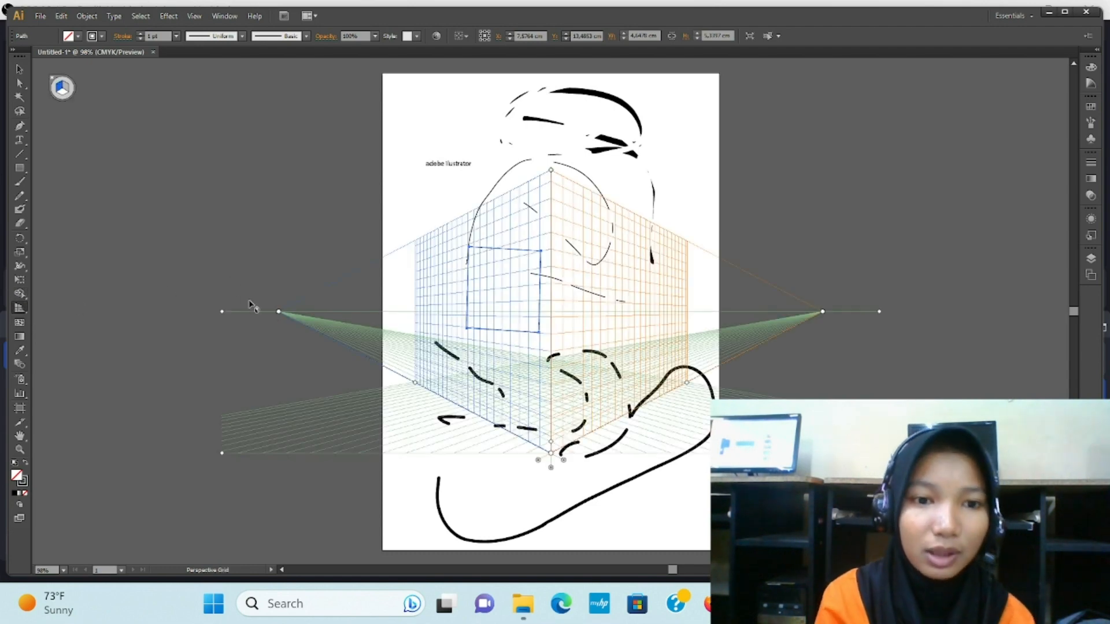
pyautogui.moveTo(278, 312); pyautogui.dragTo(299, 311)
pyautogui.moveTo(550, 171); pyautogui.dragTo(551, 215)
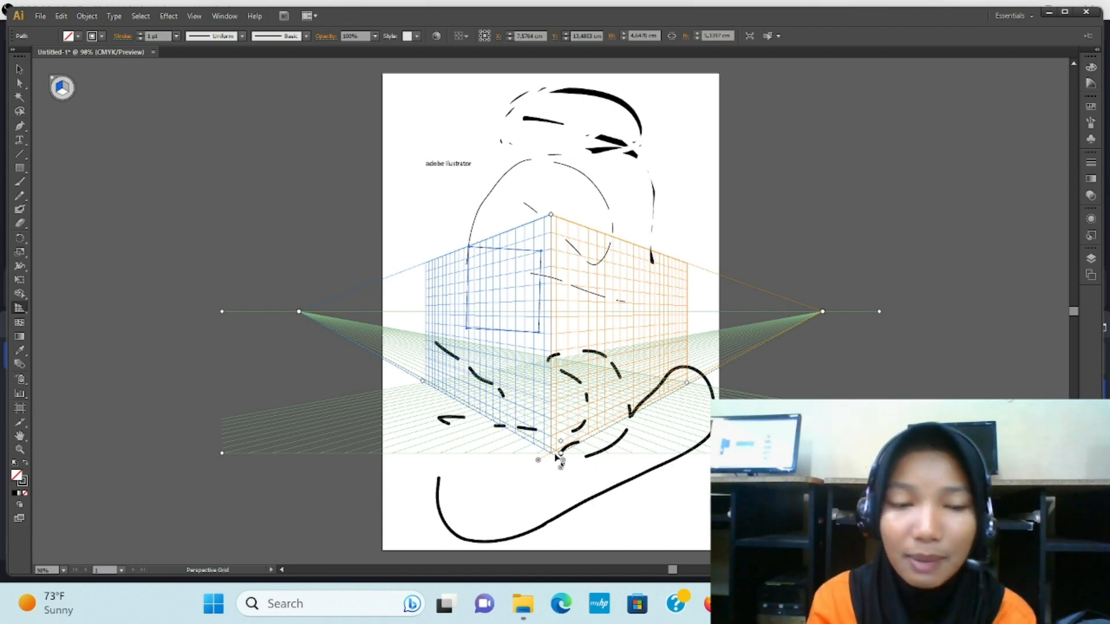
pyautogui.click(20, 326)
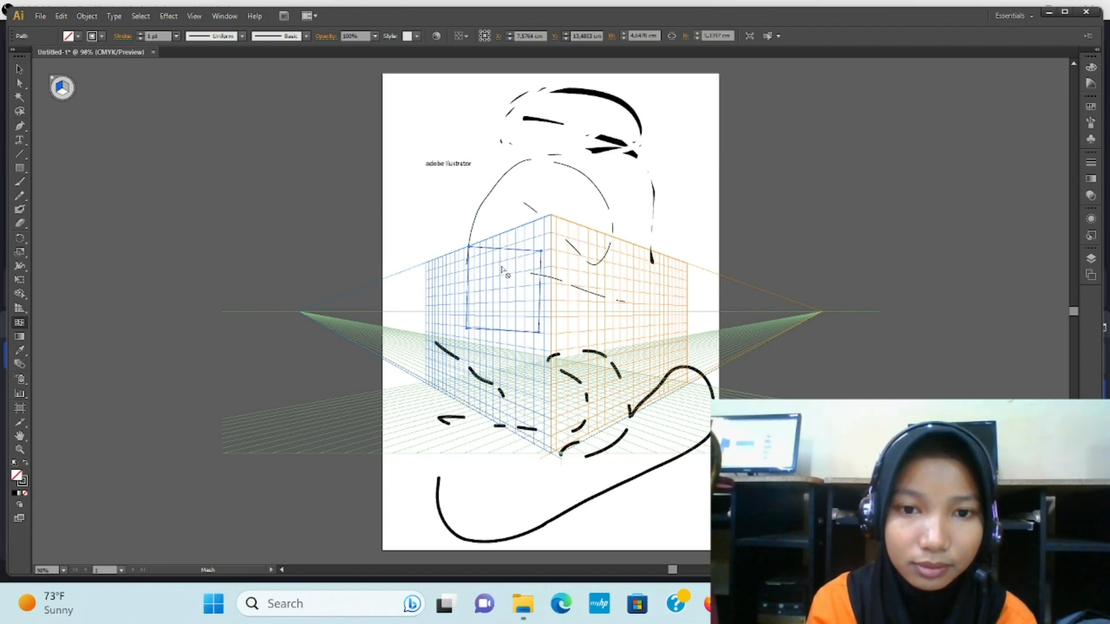
pyautogui.click(20, 338)
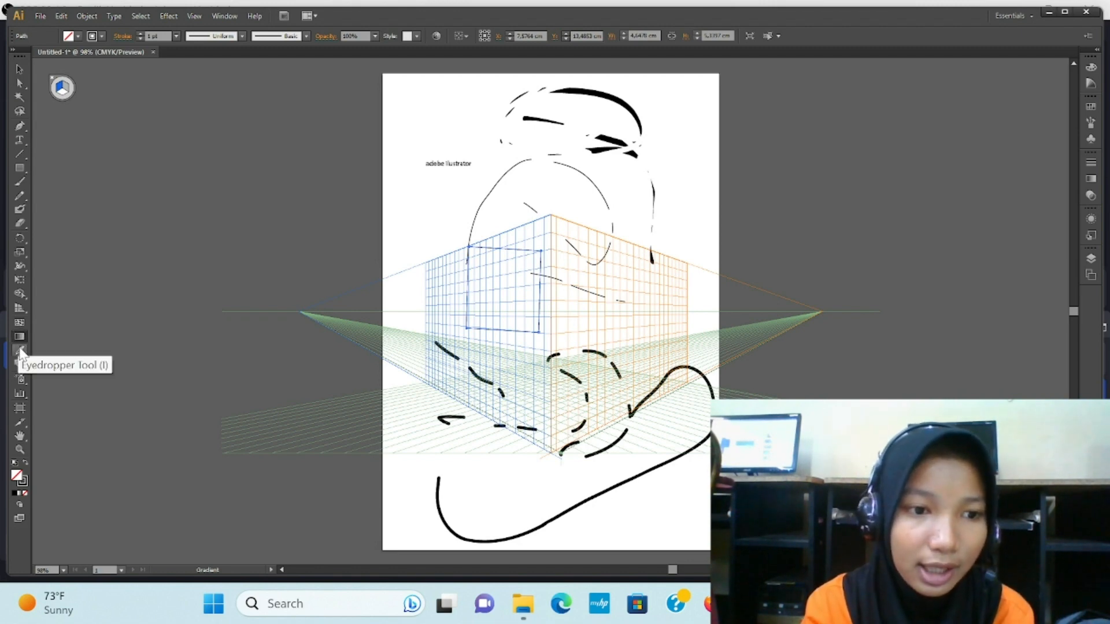
# Step: Sample several spots on the artwork with the Eyedropper, leaving the selected rectangle with a white fill and no stroke
pyautogui.click(21, 351)
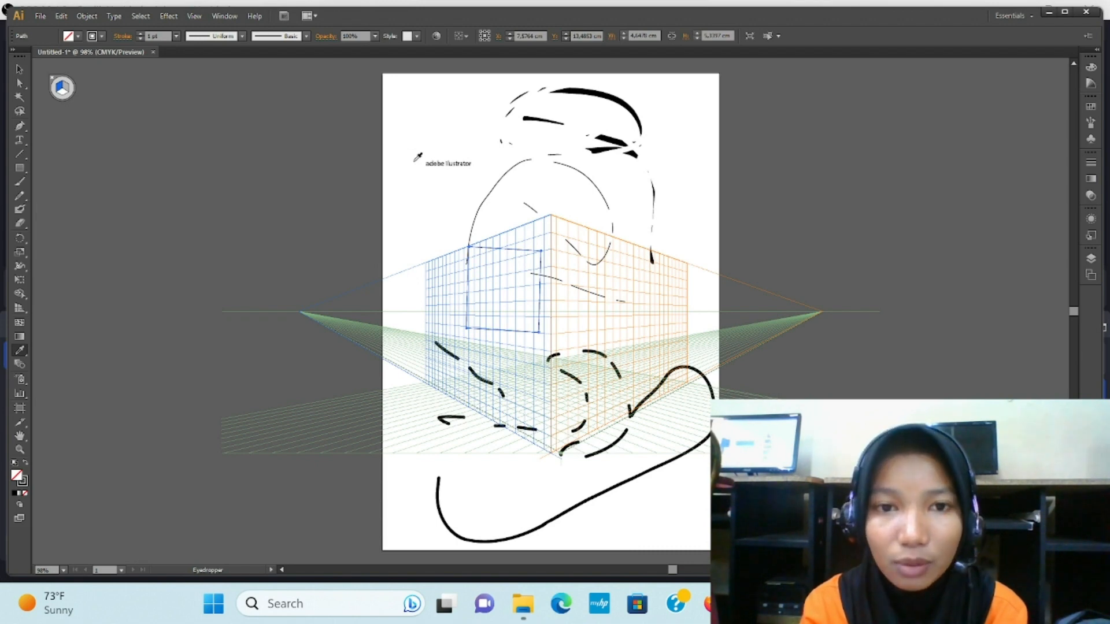
pyautogui.click(477, 282)
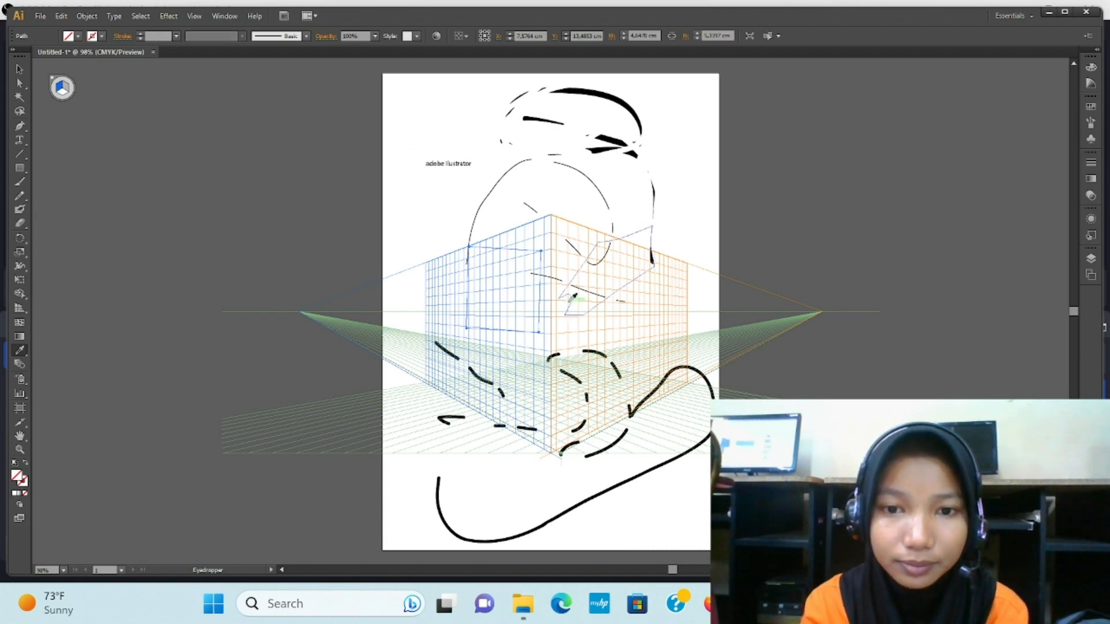
pyautogui.click(504, 301)
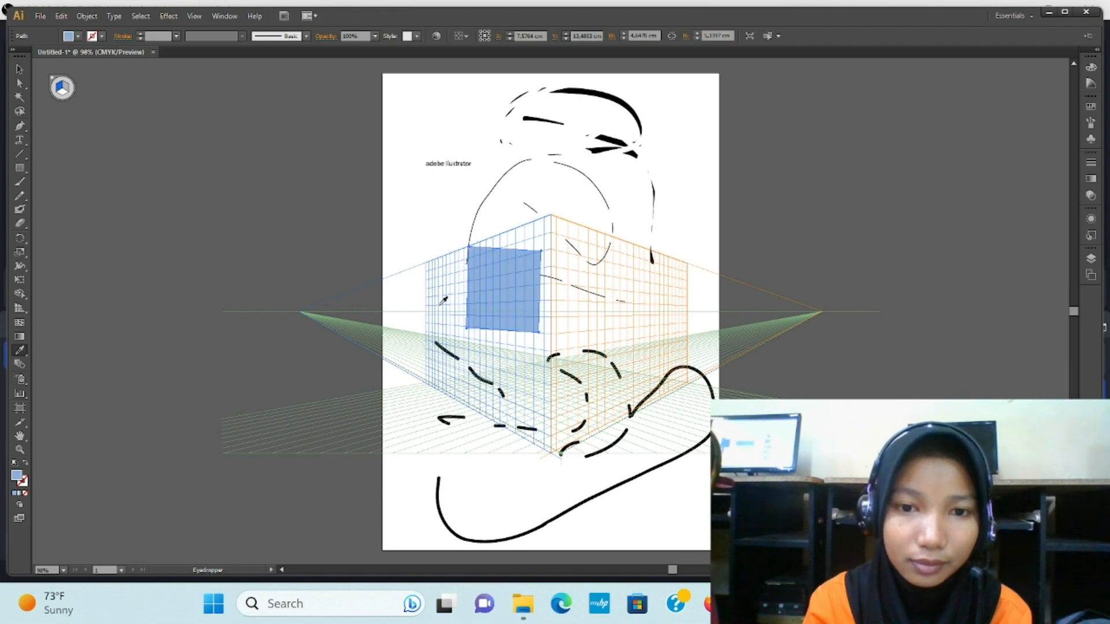
pyautogui.click(580, 283)
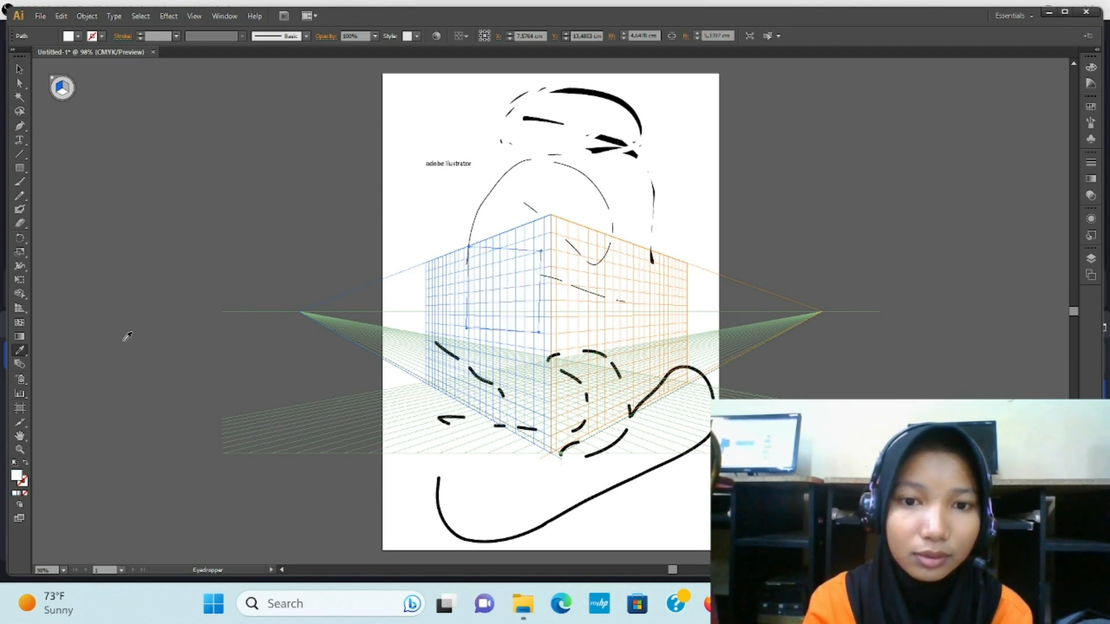
# Step: Draw a small column graph below the text near the page's left edge and close its data window with the default value
pyautogui.click(21, 394)
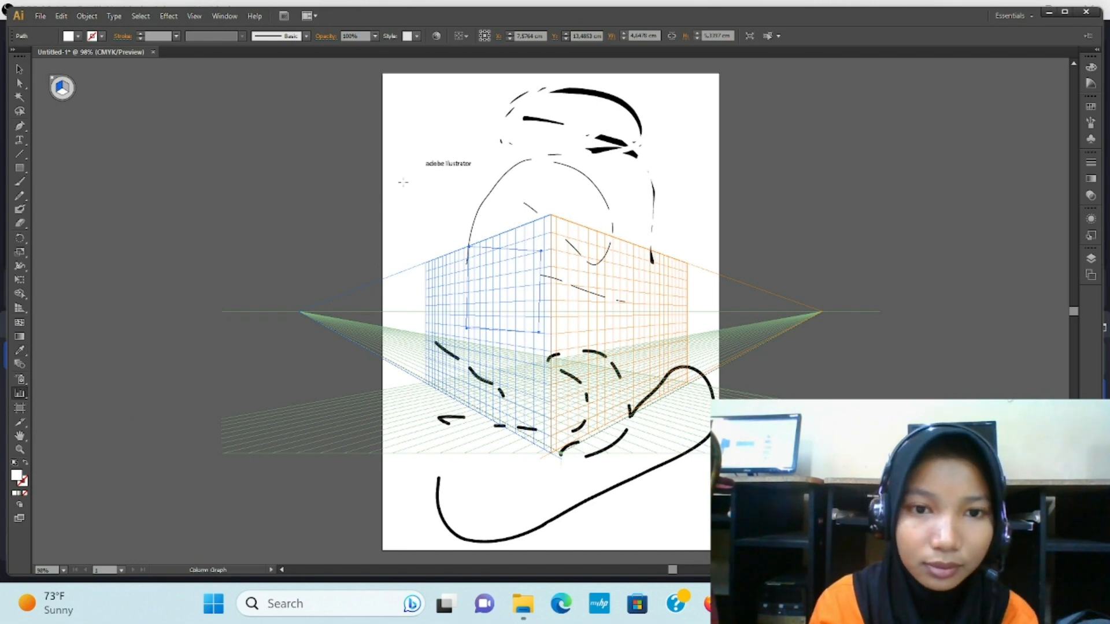
pyautogui.moveTo(419, 193); pyautogui.dragTo(449, 216)
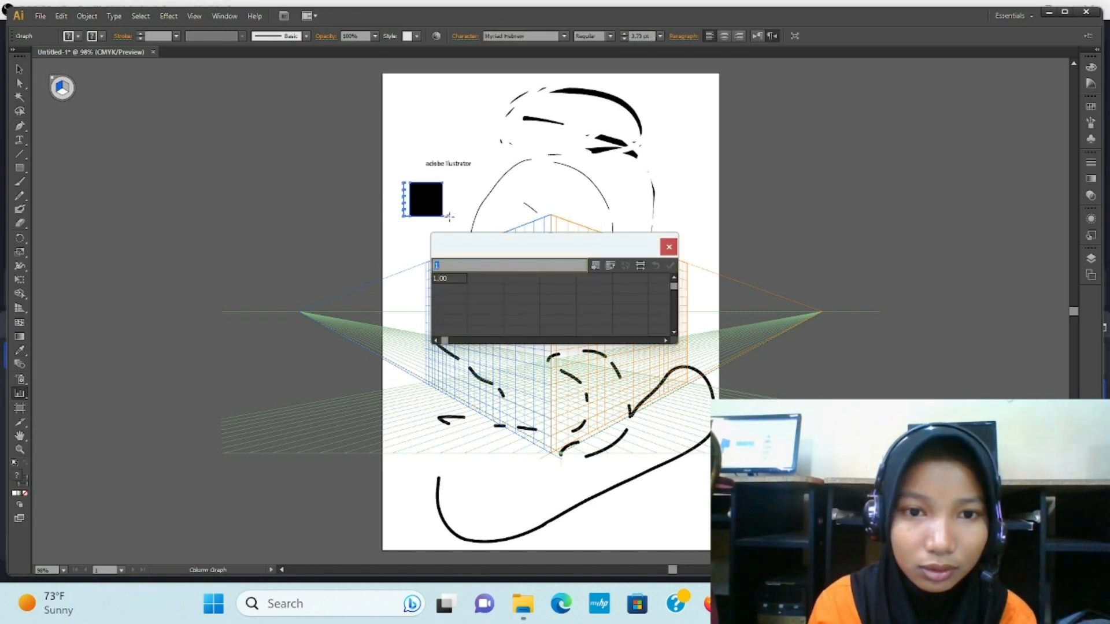
pyautogui.click(668, 247)
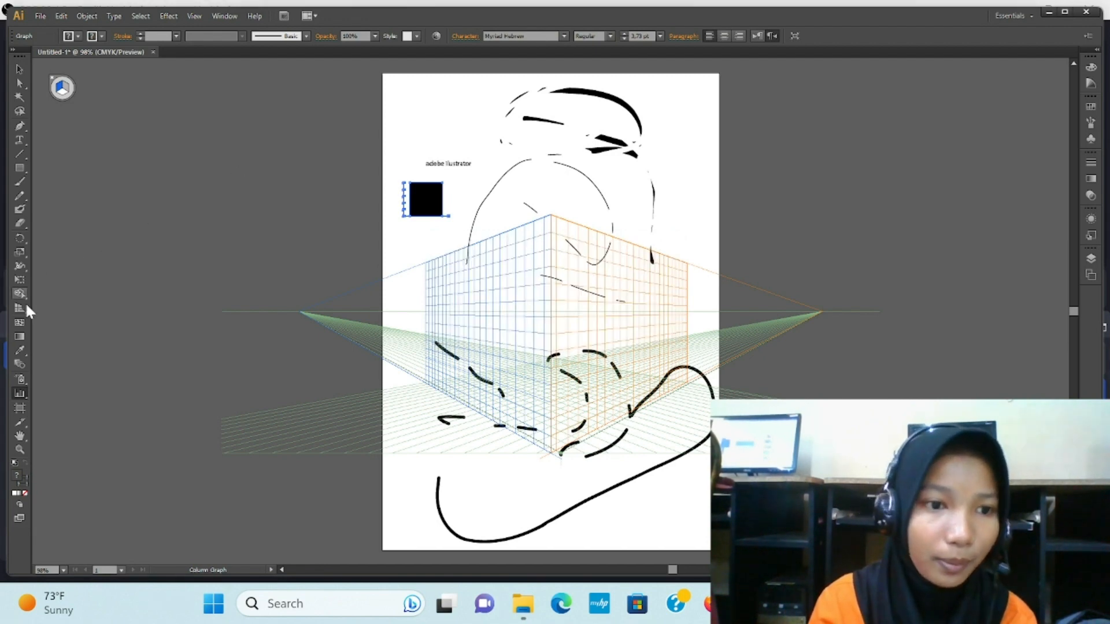
# Step: Switch to artboard editing, open the Color panel, and return to the Selection tool
pyautogui.click(19, 408)
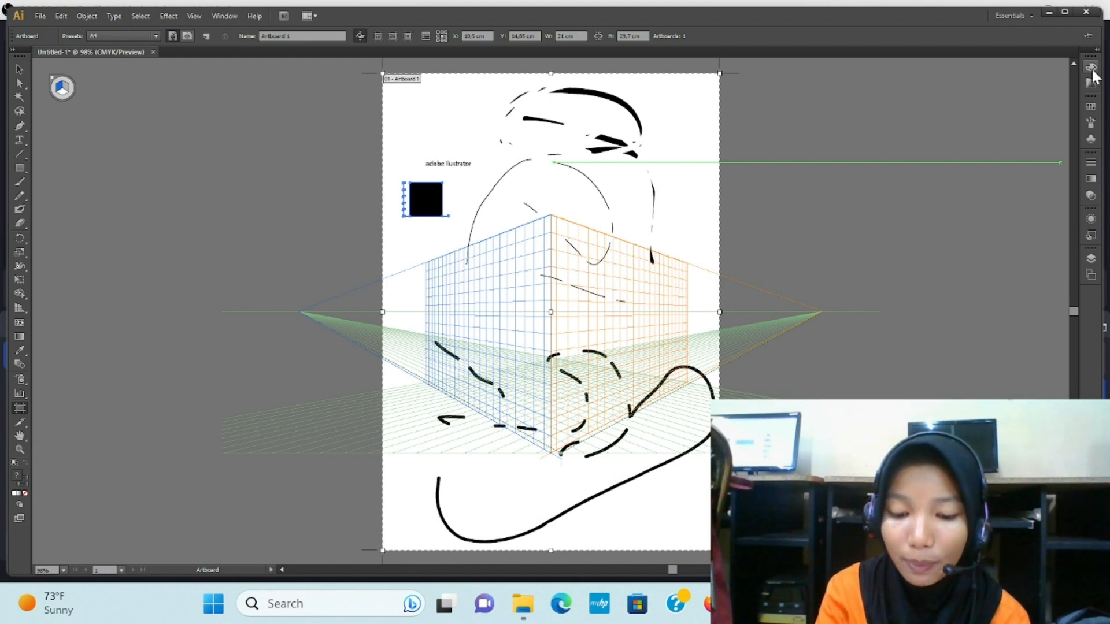
pyautogui.click(1091, 68)
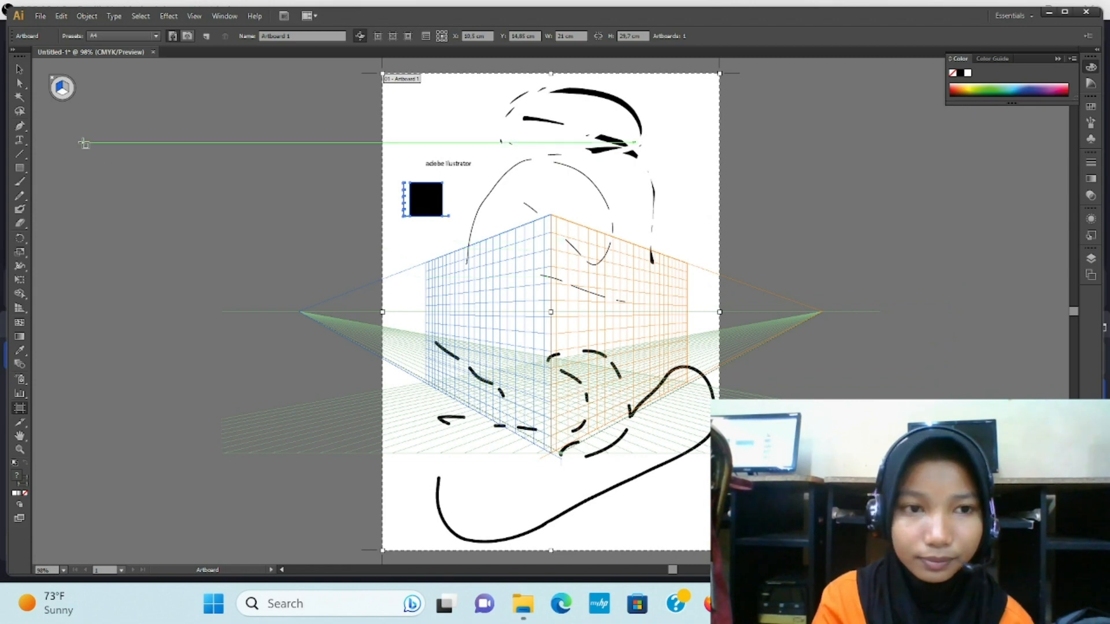
pyautogui.click(20, 69)
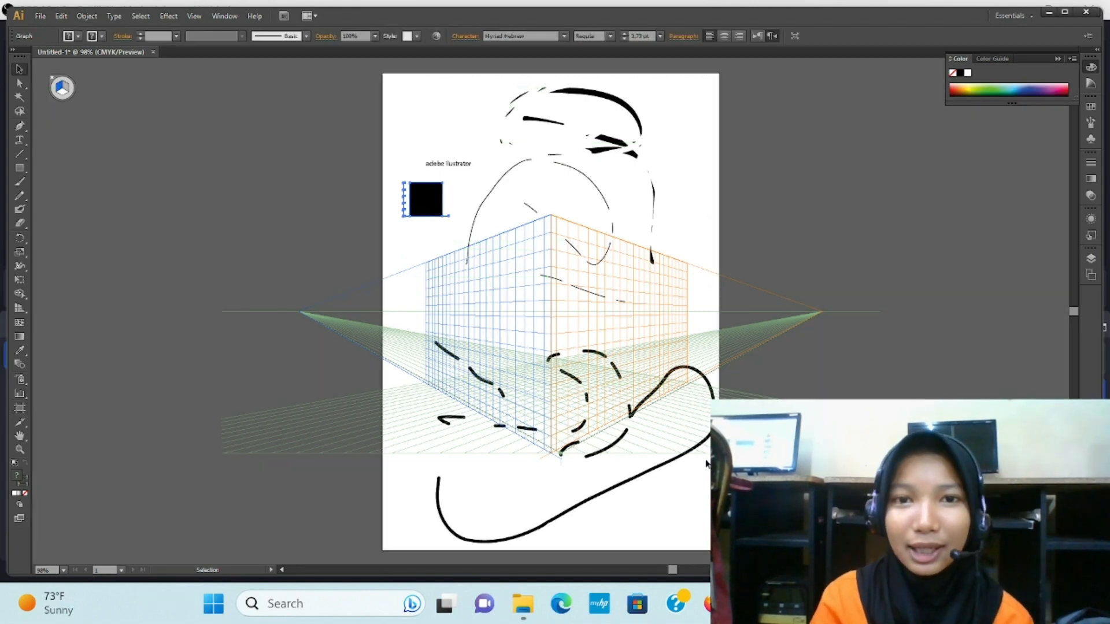